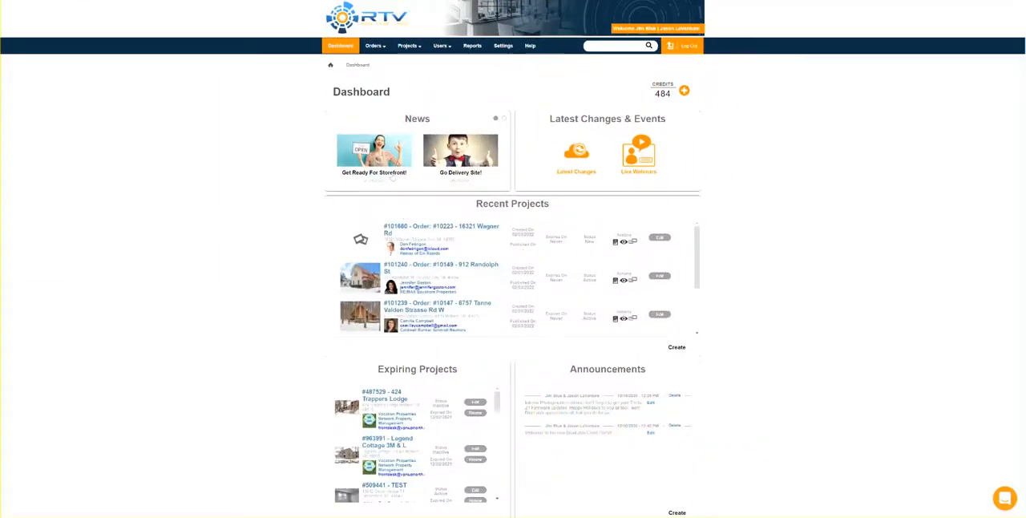
# Open the White Labeling (MyBrand) settings to review the MyBrand and Storefront domains.
pyautogui.click(502, 46)
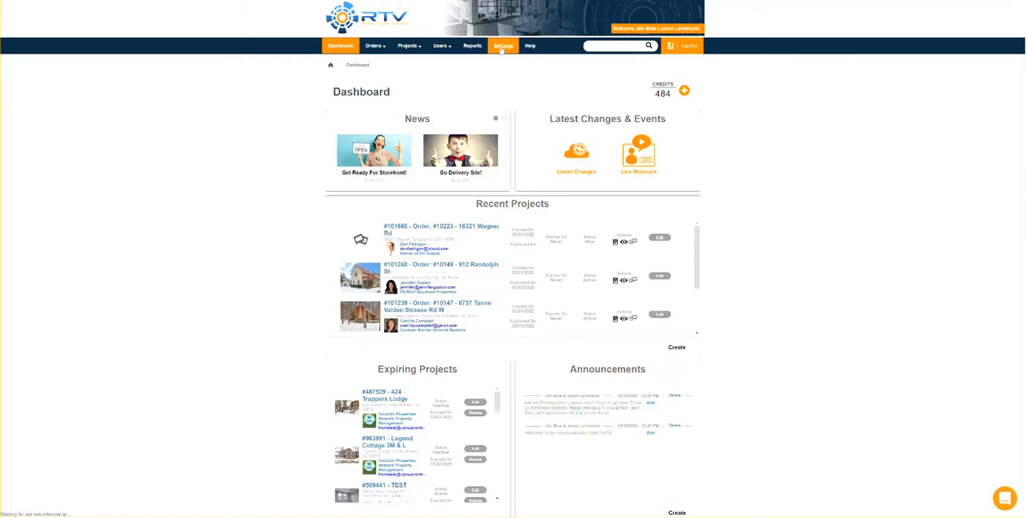
pyautogui.scroll(-1, 725, 239)
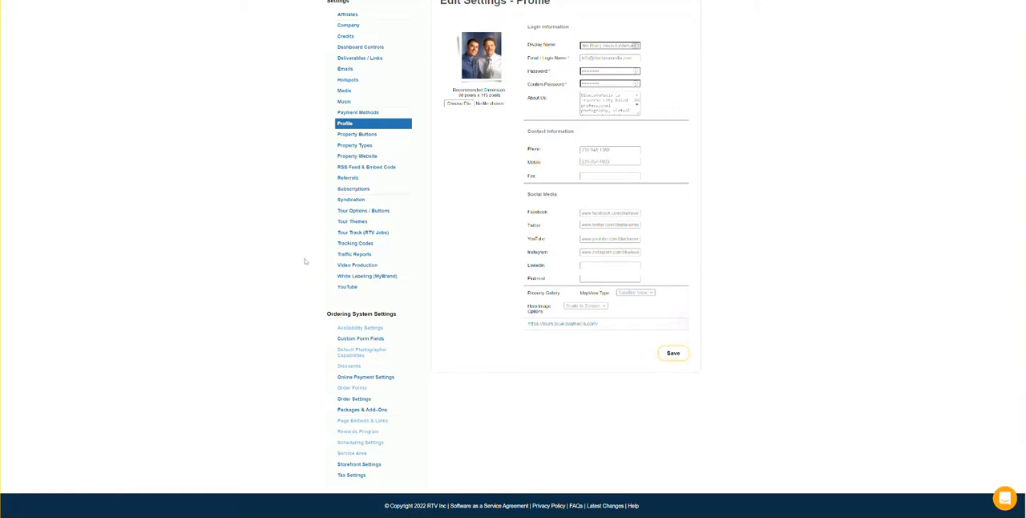
pyautogui.click(367, 276)
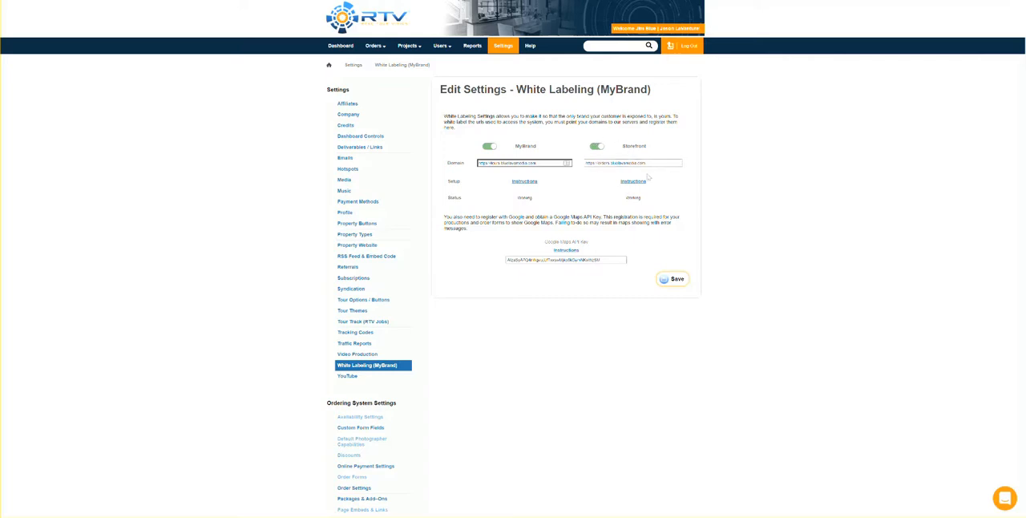
# Open the Storefront Settings and review the default order form URL and embed URL.
pyautogui.scroll(-1, 658, 184)
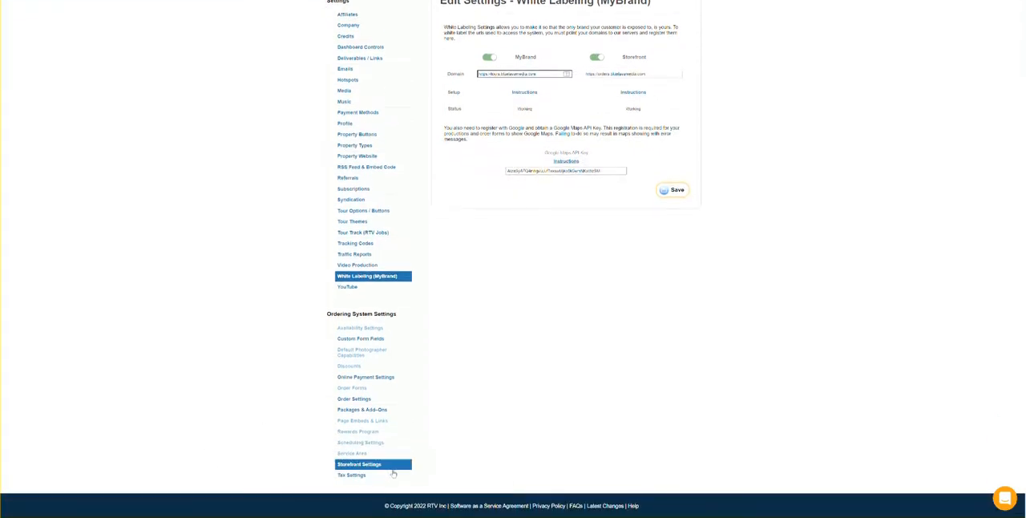
pyautogui.click(358, 465)
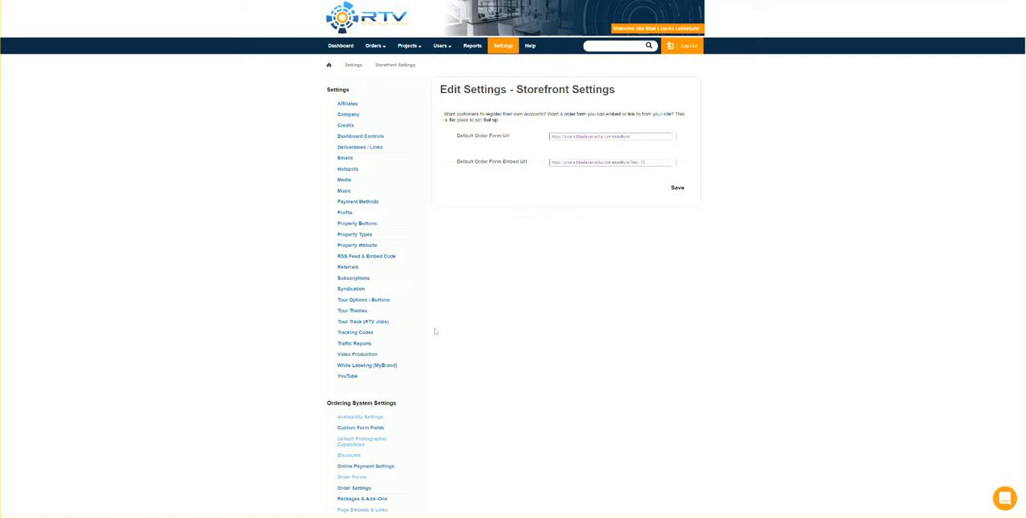
pyautogui.scroll(-2, 448, 399)
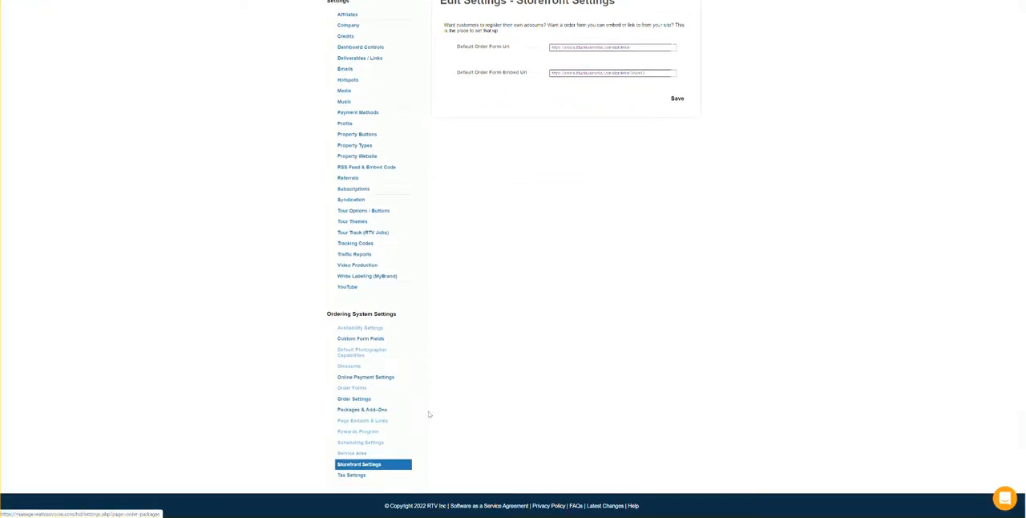
pyautogui.scroll(2, 425, 415)
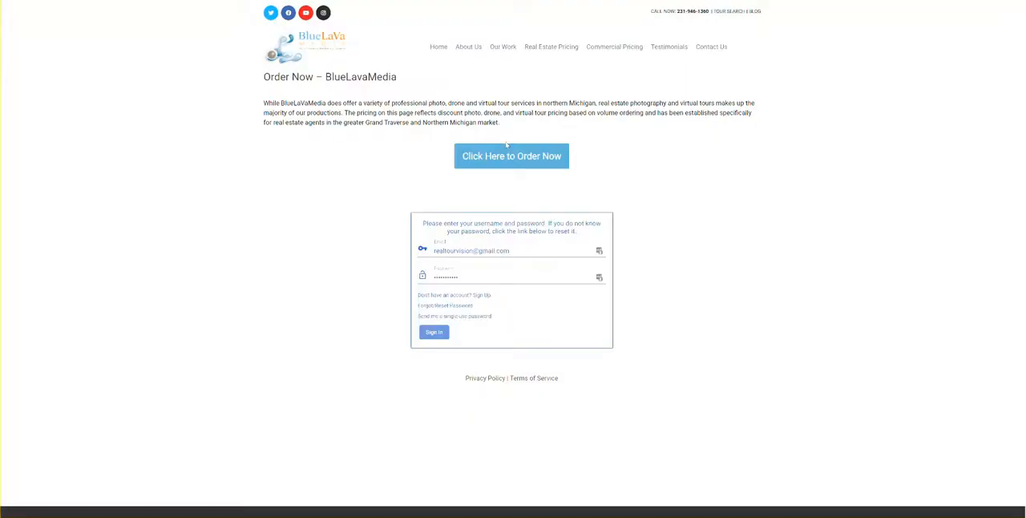
# On the BlueLaVa Media website, open the client storefront from the Order Now page and sign in with the prefilled credentials.
pyautogui.click(509, 158)
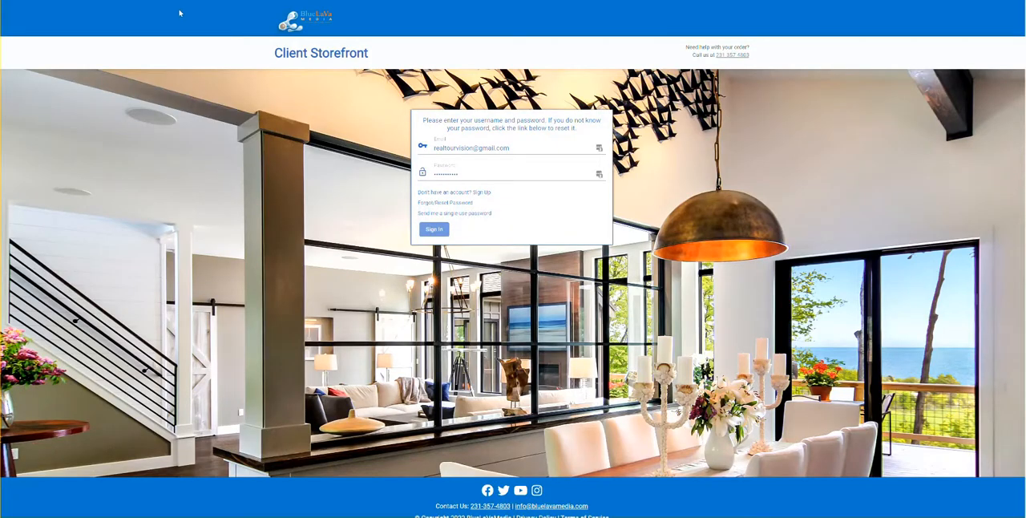
pyautogui.hotkey('alt', 'Left')
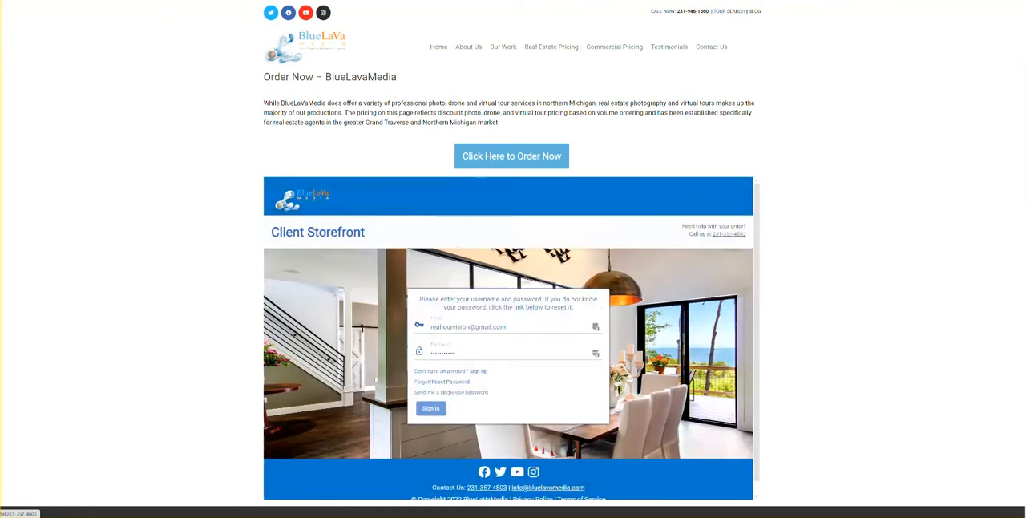
pyautogui.scroll(-2, 225, 118)
pyautogui.scroll(1, 225, 117)
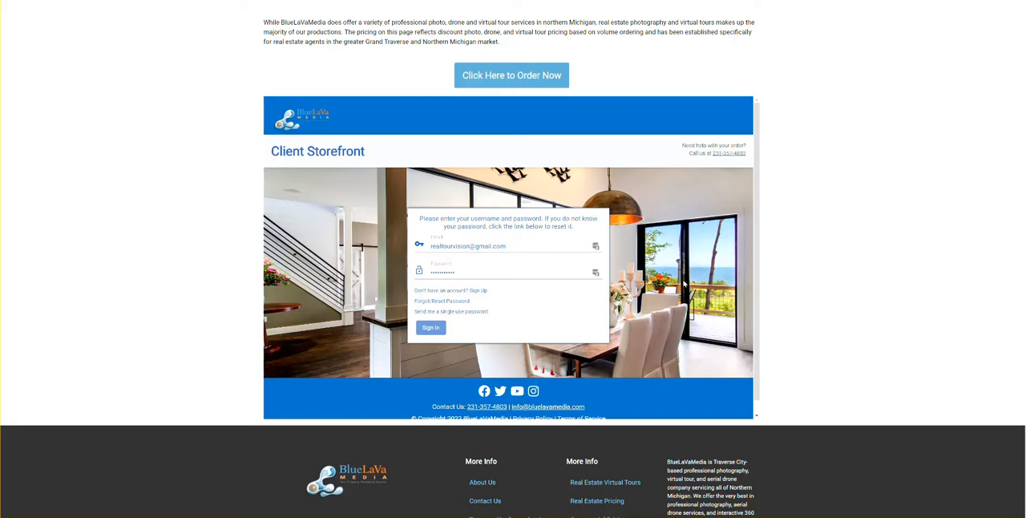
pyautogui.click(514, 83)
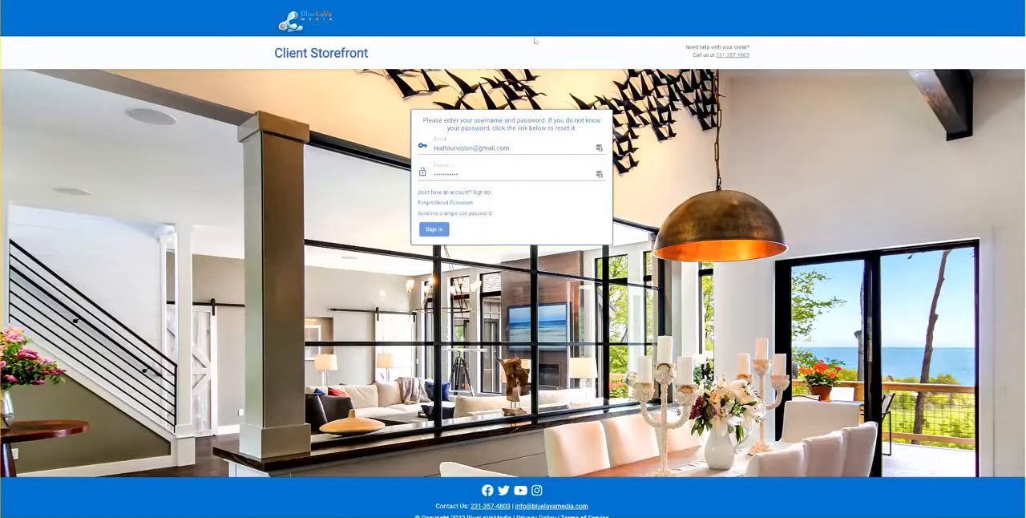
pyautogui.click(436, 233)
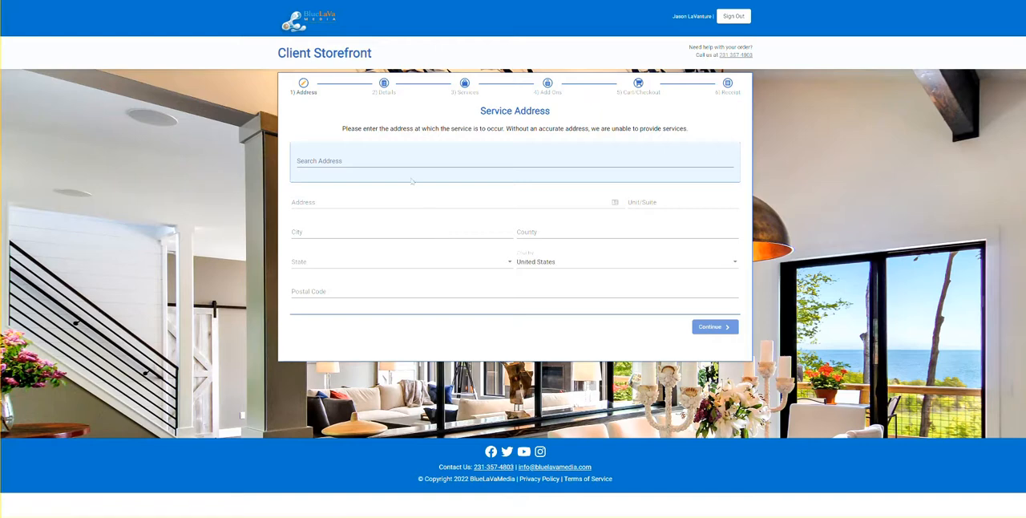
# Look up the property's service address, fill it in from the suggestion and confirm its location on the map.
pyautogui.click(330, 160)
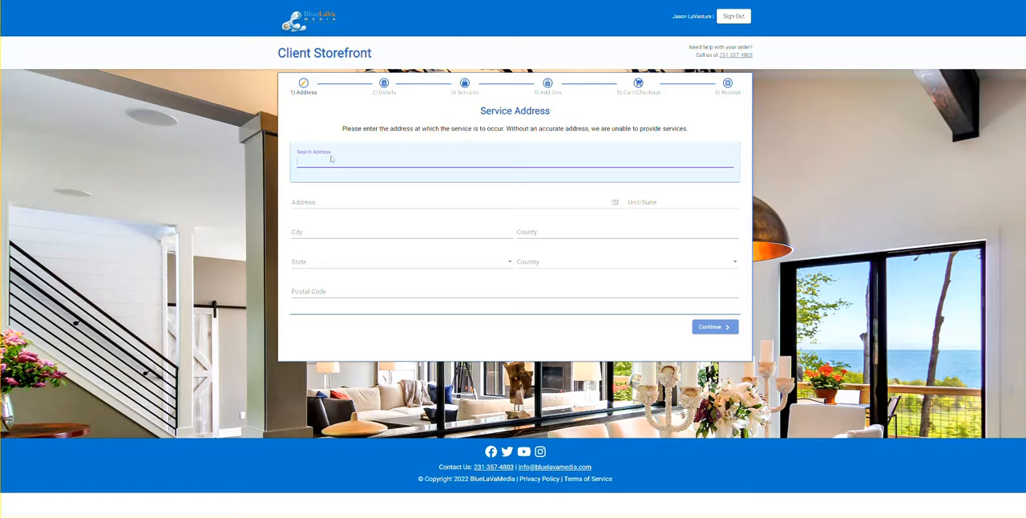
pyautogui.write('7191')
pyautogui.press('Down')
pyautogui.press('Return')
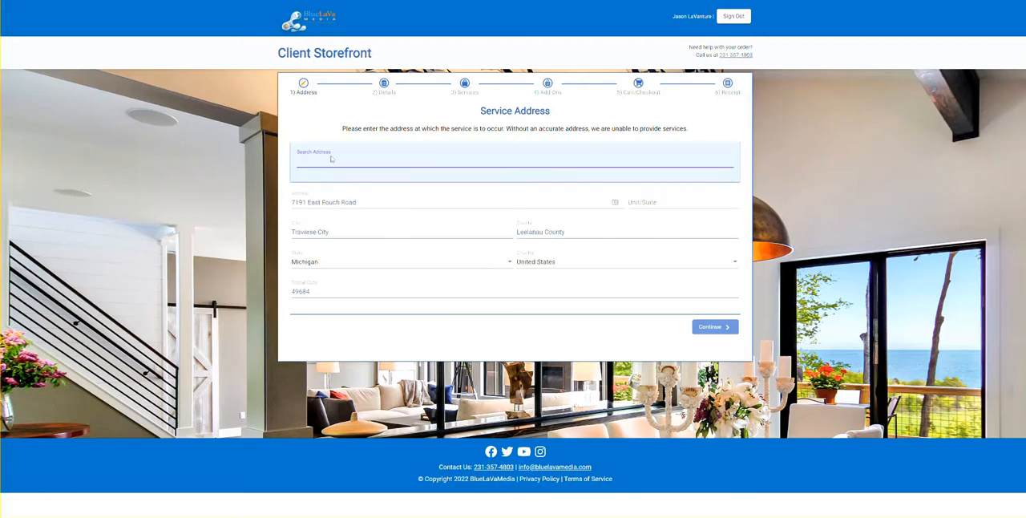
pyautogui.click(717, 329)
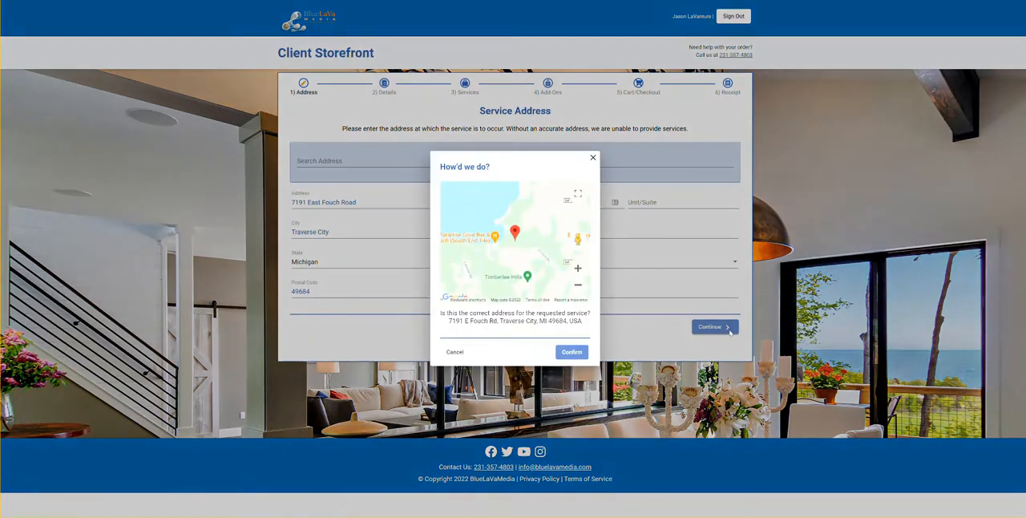
pyautogui.click(569, 352)
# Fill in the property details as Single Family, Occupied, MLS # 5555, size 55 sq ft and lot size 3.5 acres, and continue.
pyautogui.click(321, 149)
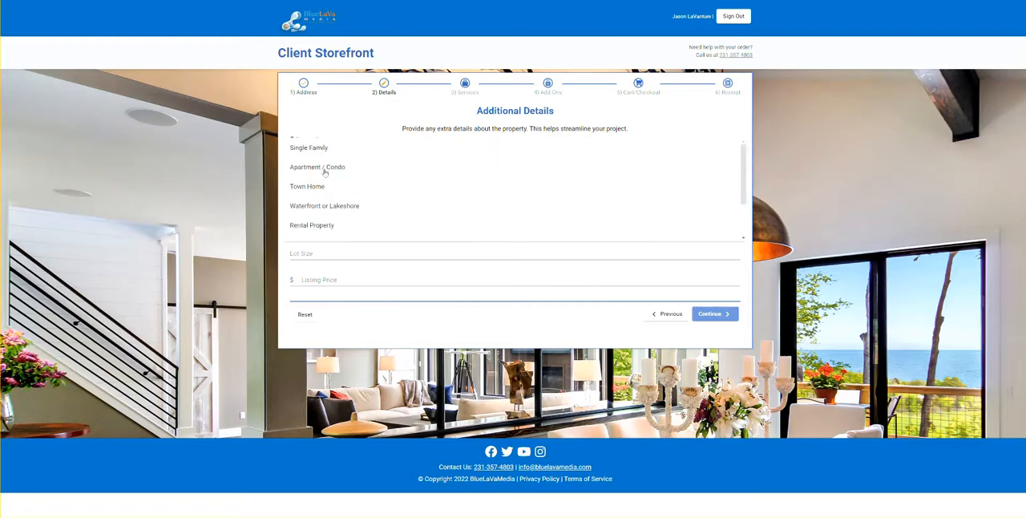
pyautogui.click(308, 153)
pyautogui.click(318, 174)
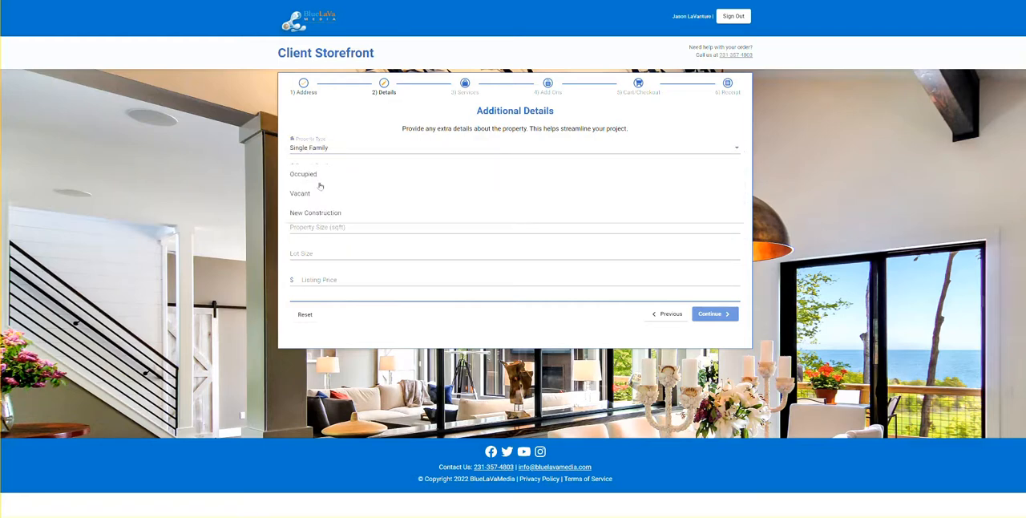
pyautogui.click(296, 175)
pyautogui.click(311, 200)
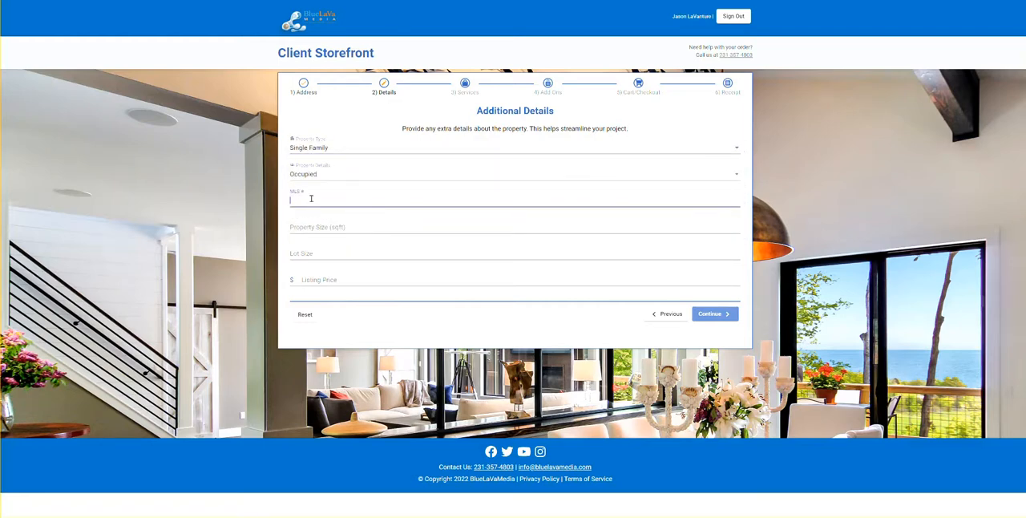
pyautogui.write('5555')
pyautogui.click(332, 229)
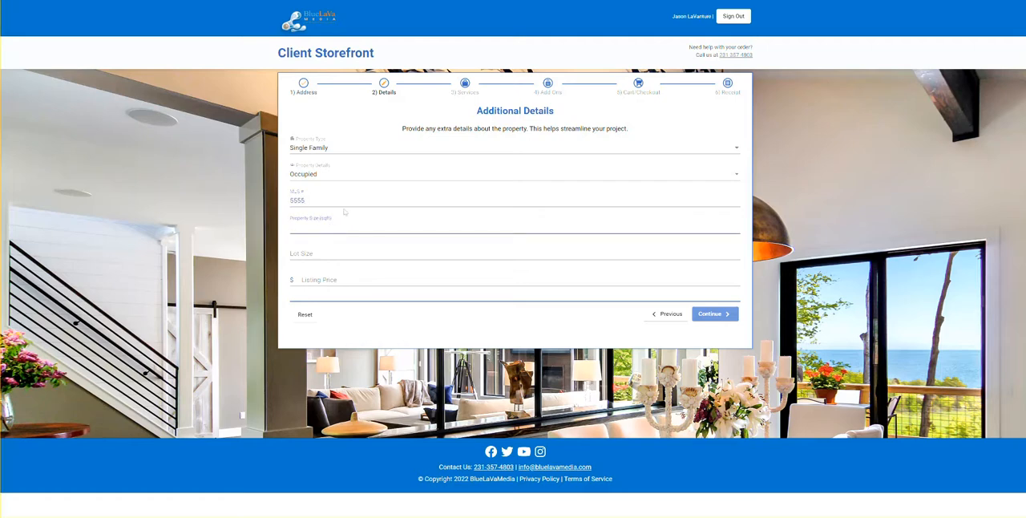
pyautogui.click(328, 252)
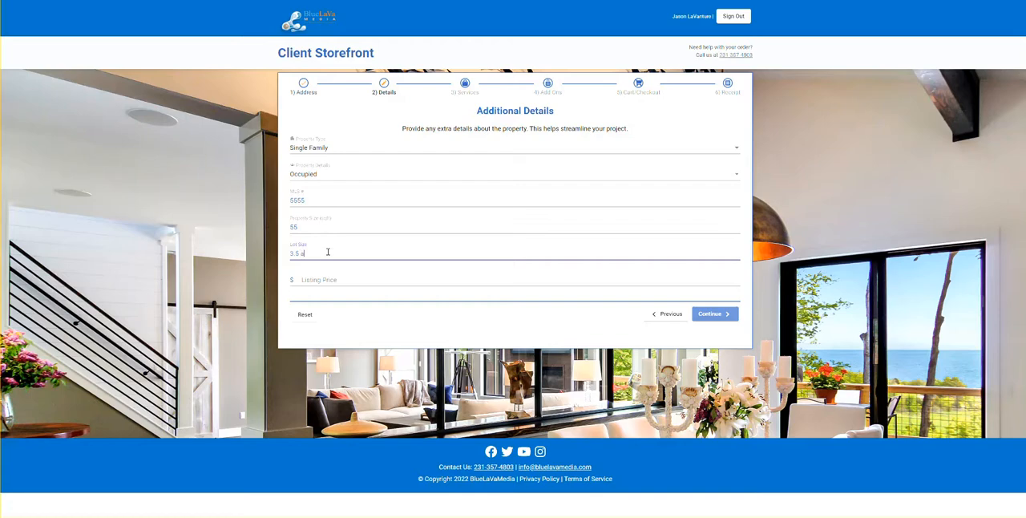
pyautogui.click(712, 313)
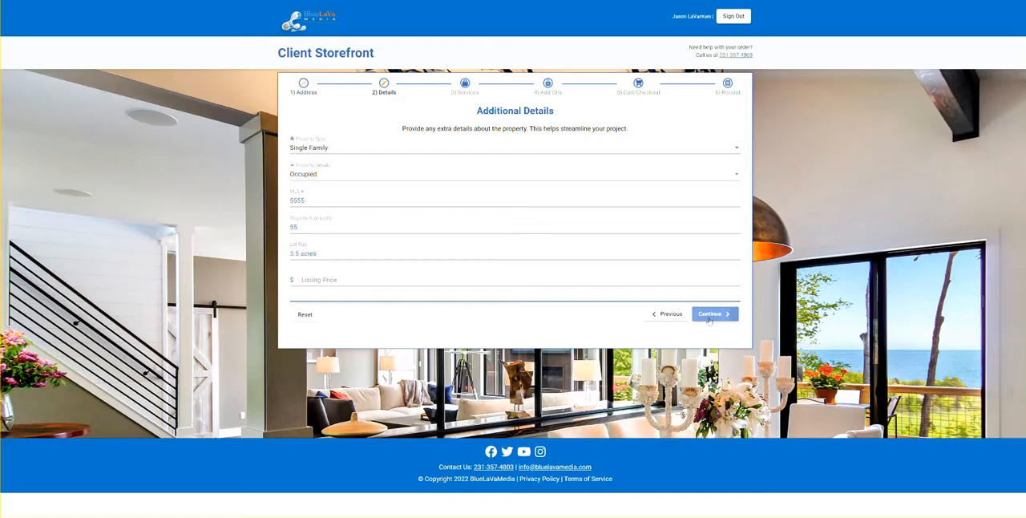
# Review the available services, select The Full House package and proceed to the add-ons.
pyautogui.scroll(-3, 597, 259)
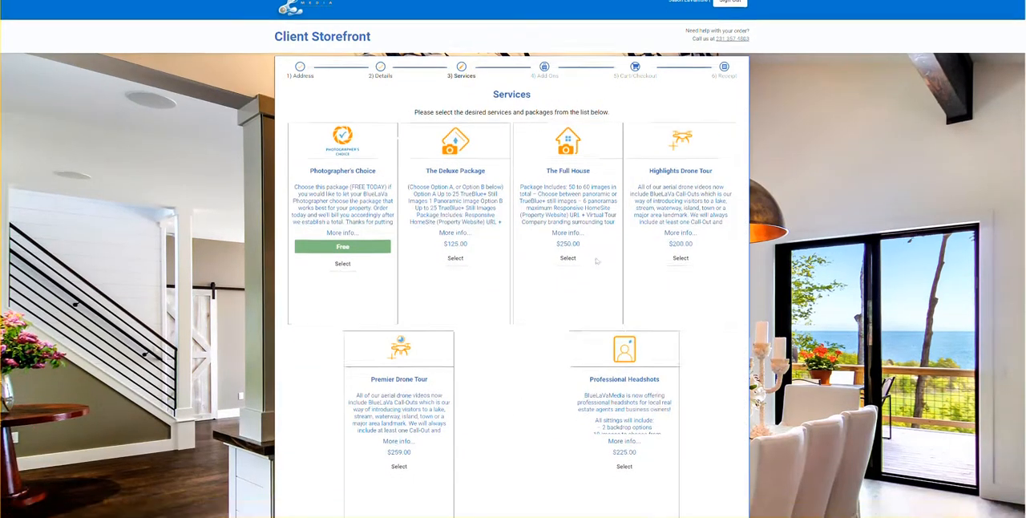
pyautogui.scroll(3, 608, 257)
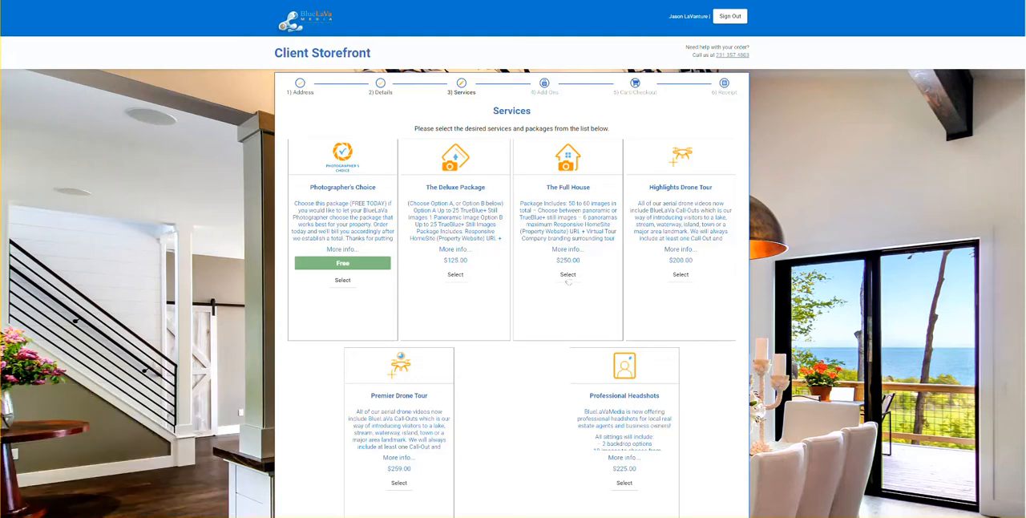
pyautogui.click(568, 274)
pyautogui.scroll(-2, 756, 392)
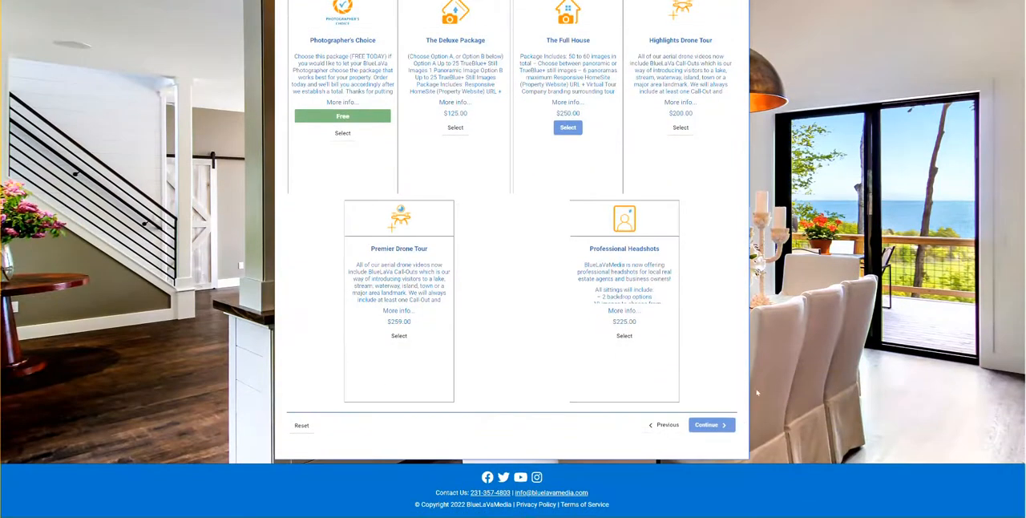
pyautogui.click(721, 424)
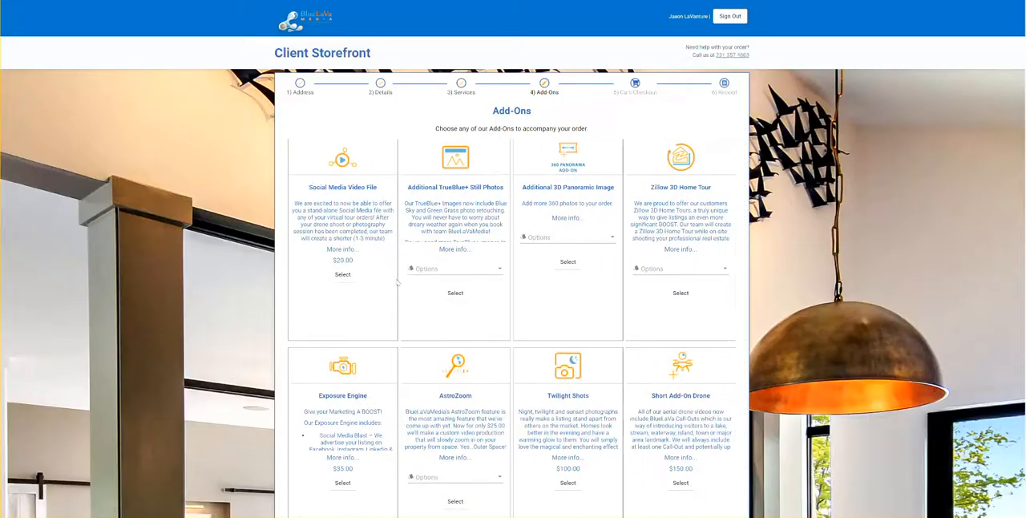
# Add the Social Media Video File and eight Additional TrueBlue+ Still Photos for $40.00 to the order.
pyautogui.click(345, 274)
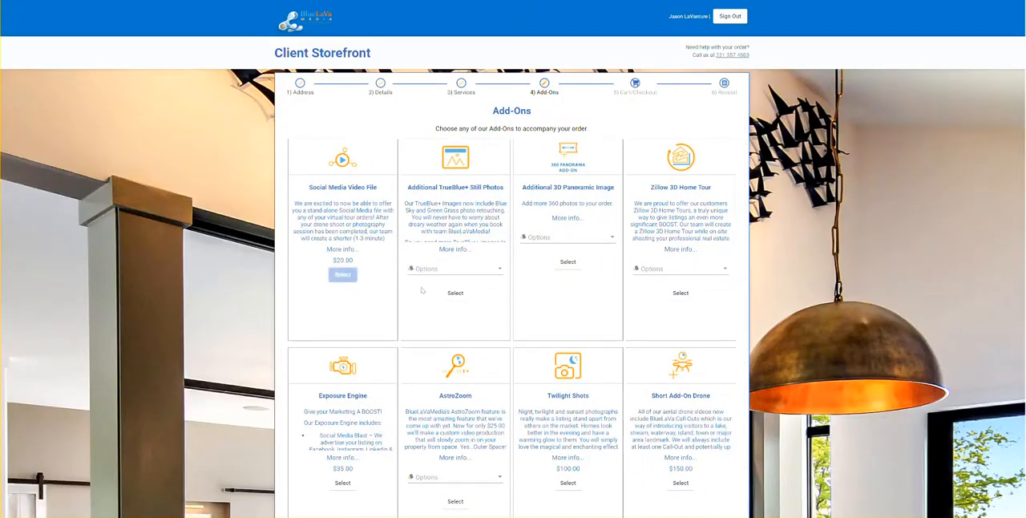
pyautogui.click(499, 269)
pyautogui.scroll(-2, 425, 308)
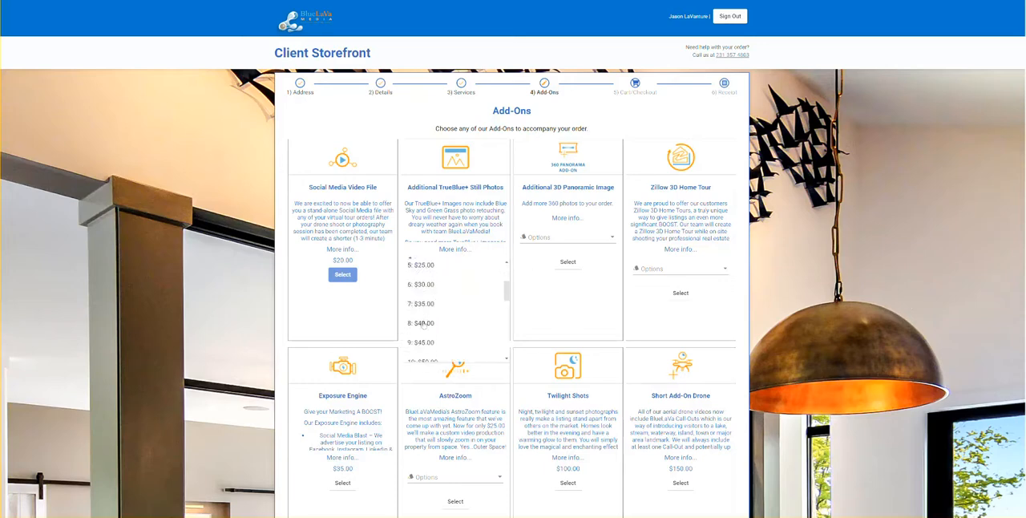
pyautogui.click(425, 320)
pyautogui.click(446, 292)
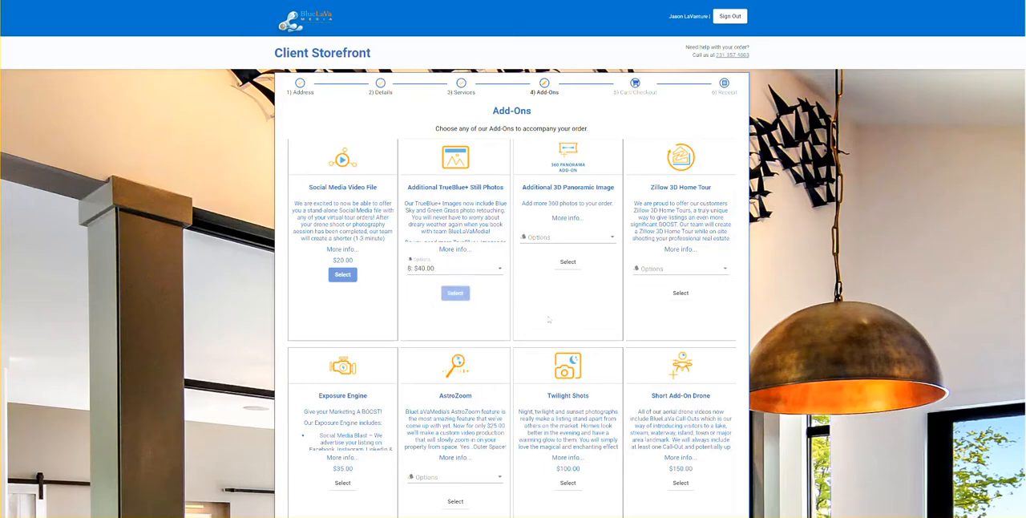
# Add the Zillow 3D Home Tour with the 3501 - 5000 Sq Ft option at $180.00.
pyautogui.click(709, 272)
pyautogui.click(664, 315)
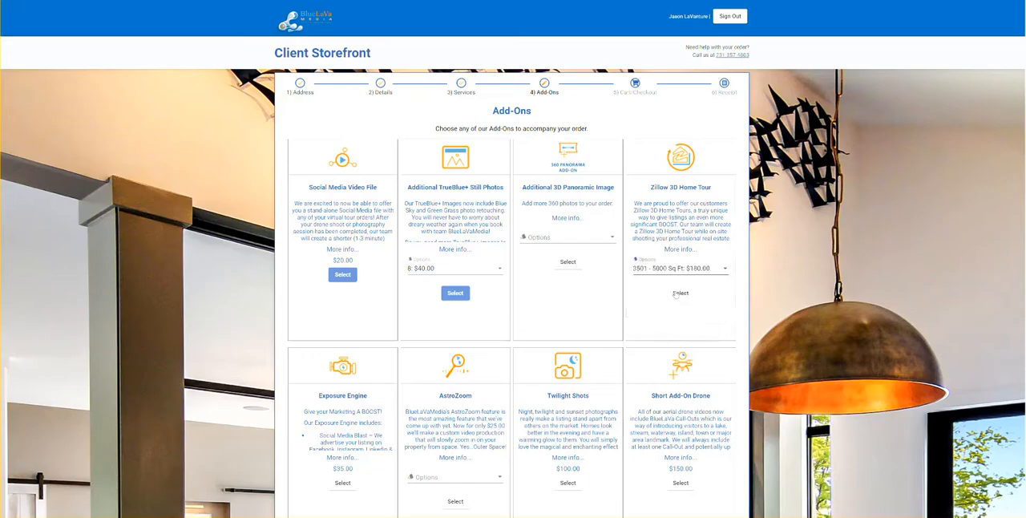
pyautogui.click(677, 294)
# Add Exposure Engine and Twilight Shots to the order and proceed to the cart.
pyautogui.scroll(-4, 280, 53)
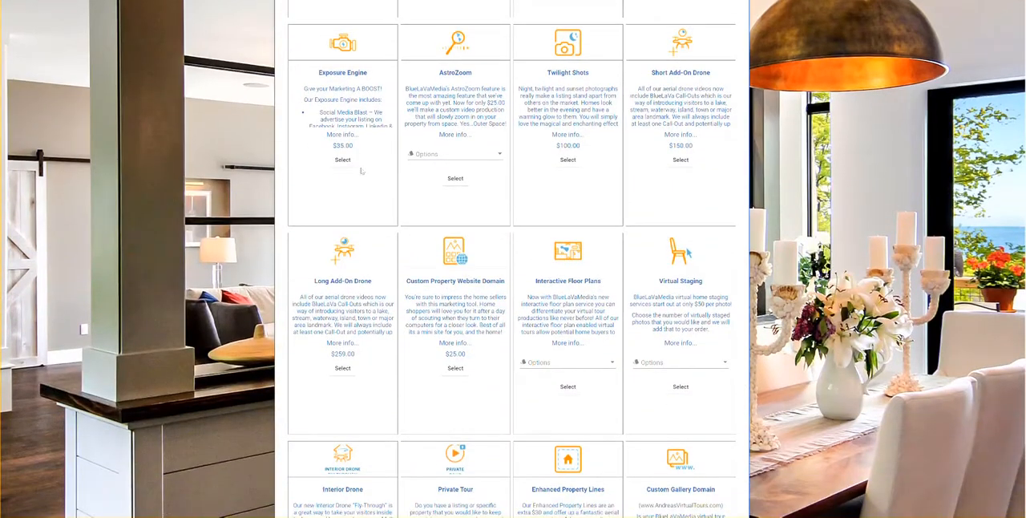
pyautogui.click(342, 159)
pyautogui.click(567, 159)
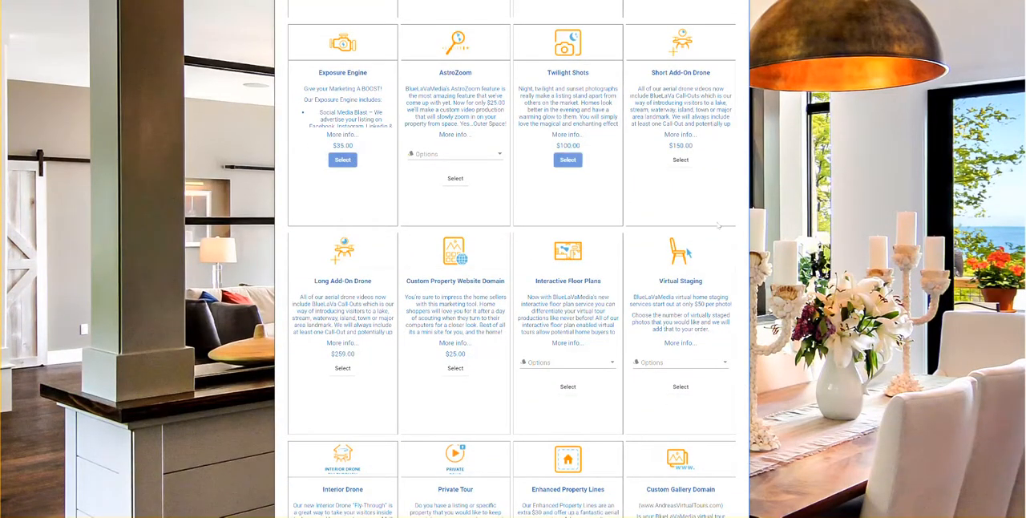
pyautogui.scroll(-3, 719, 226)
pyautogui.click(721, 426)
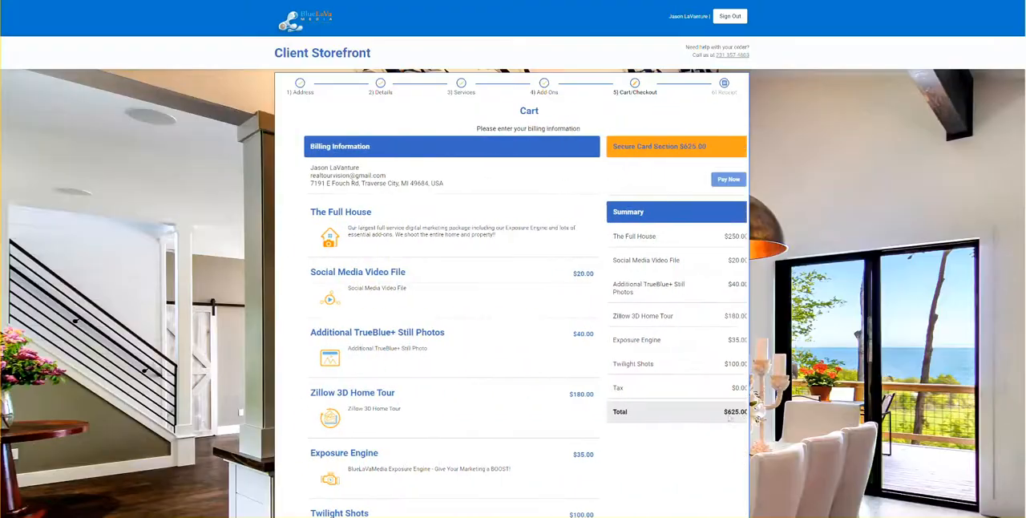
# Review the cart's items and summary, dismissing the Capital One virtual card pop-up.
pyautogui.scroll(-3, 567, 245)
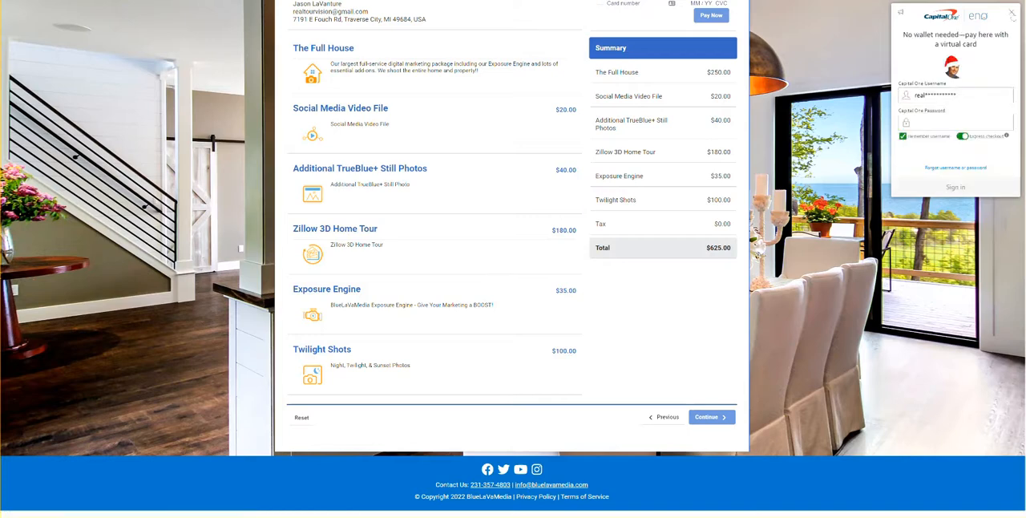
pyautogui.click(1012, 15)
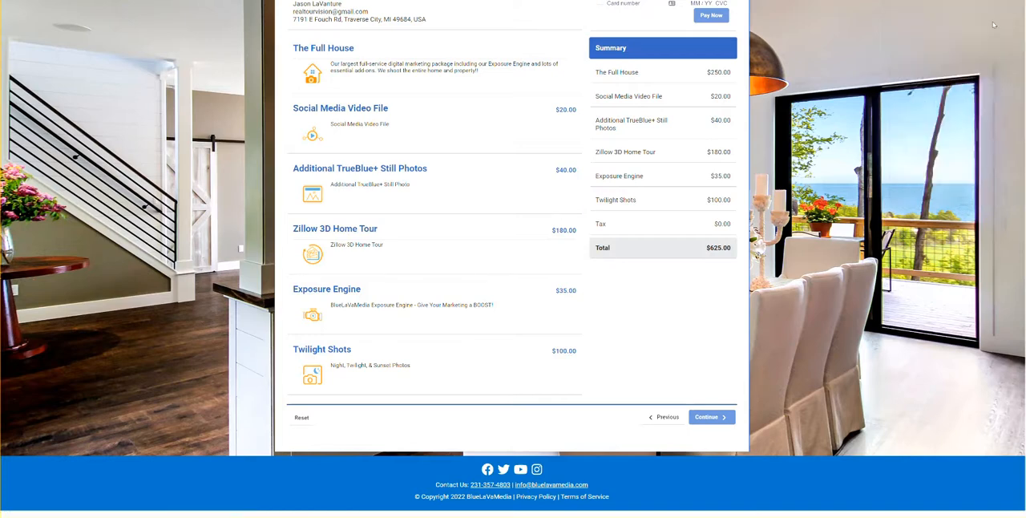
pyautogui.scroll(3, 651, 142)
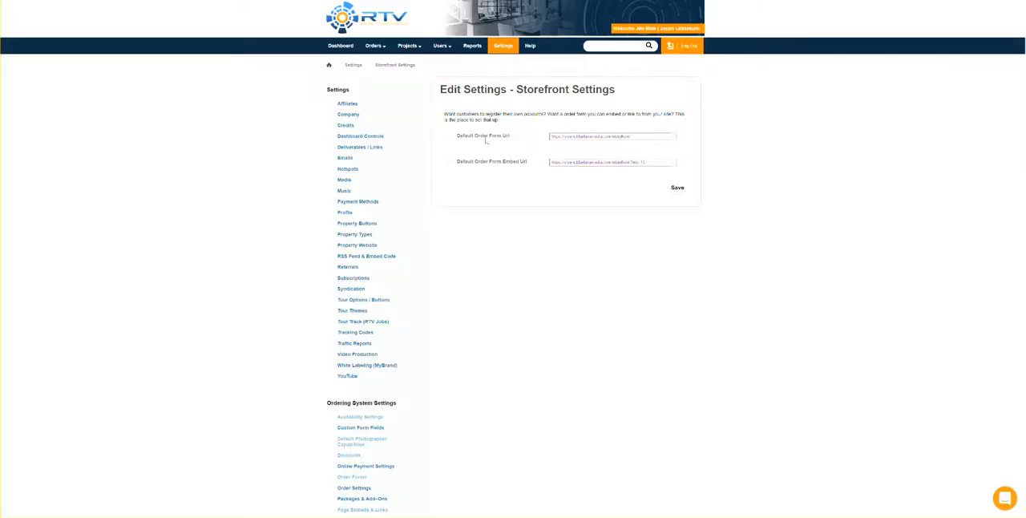
# Switch back to the RTV management site, open the orders list and check the newest order's status and customer.
pyautogui.click(371, 50)
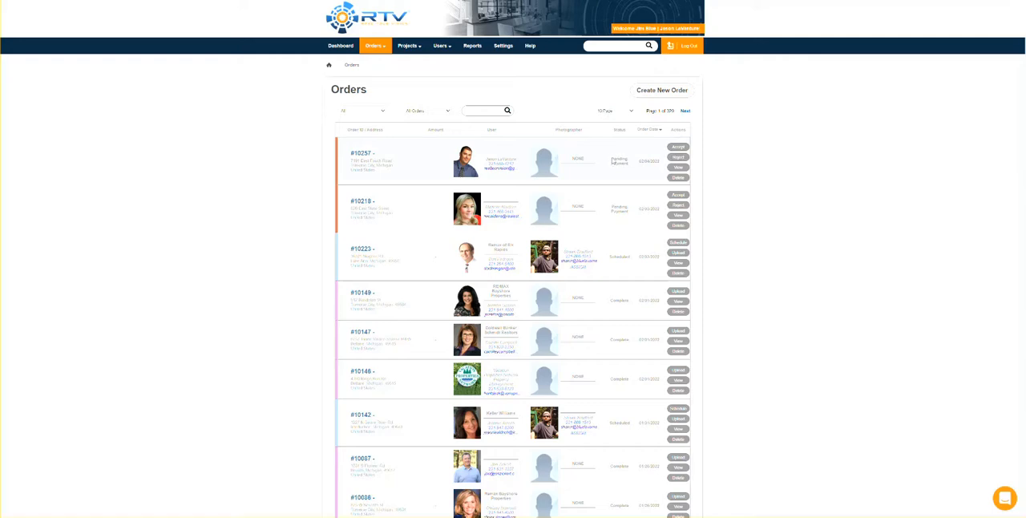
pyautogui.moveTo(611, 159); pyautogui.dragTo(626, 166)
pyautogui.click(463, 170)
pyautogui.moveTo(407, 46)
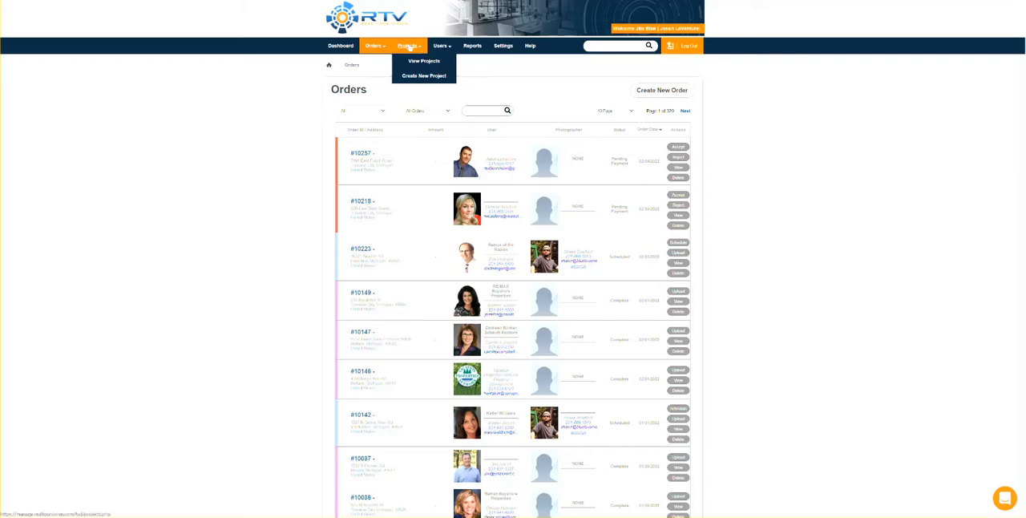
# Open the account's Order Settings and choose Invoice as the default payment collection terms.
pyautogui.click(502, 46)
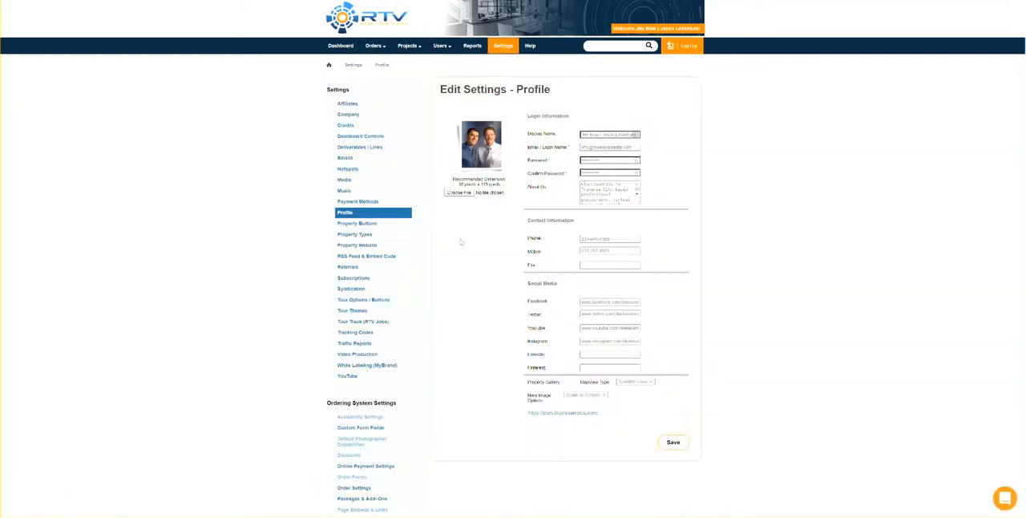
pyautogui.scroll(-2, 461, 240)
pyautogui.scroll(-2, 461, 243)
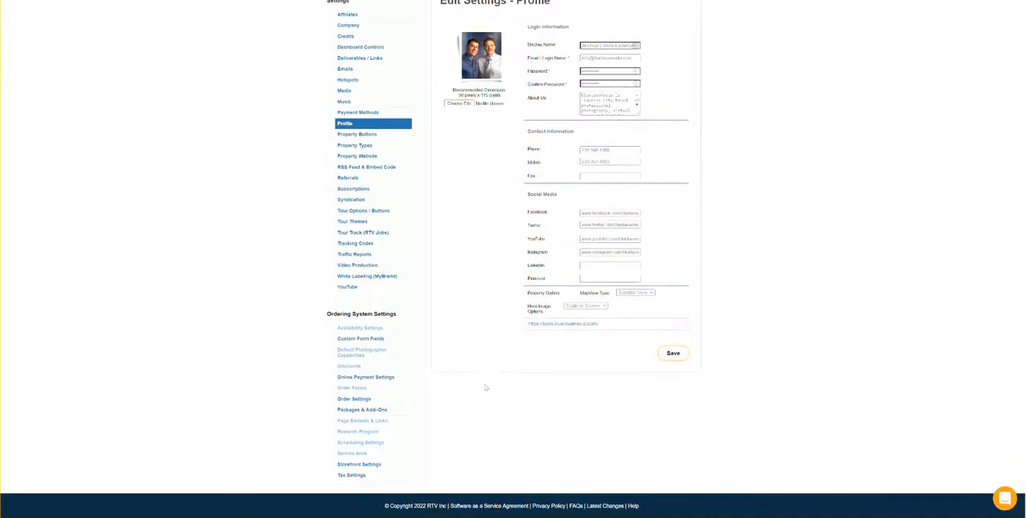
pyautogui.click(352, 400)
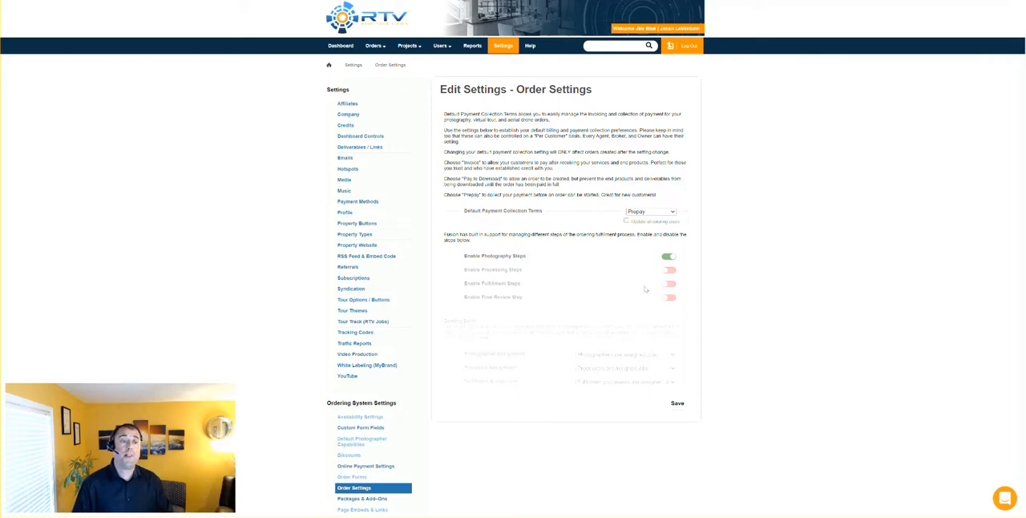
pyautogui.click(645, 211)
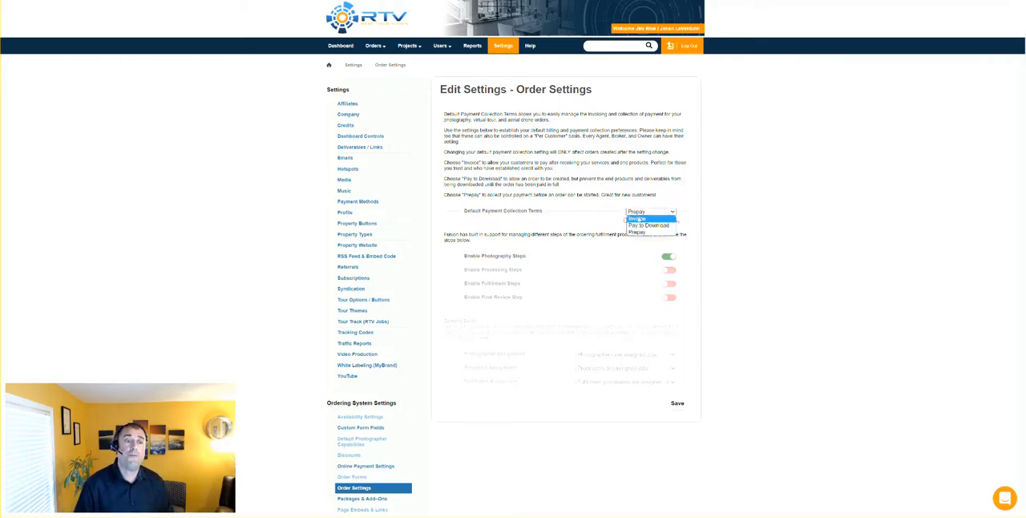
pyautogui.click(639, 219)
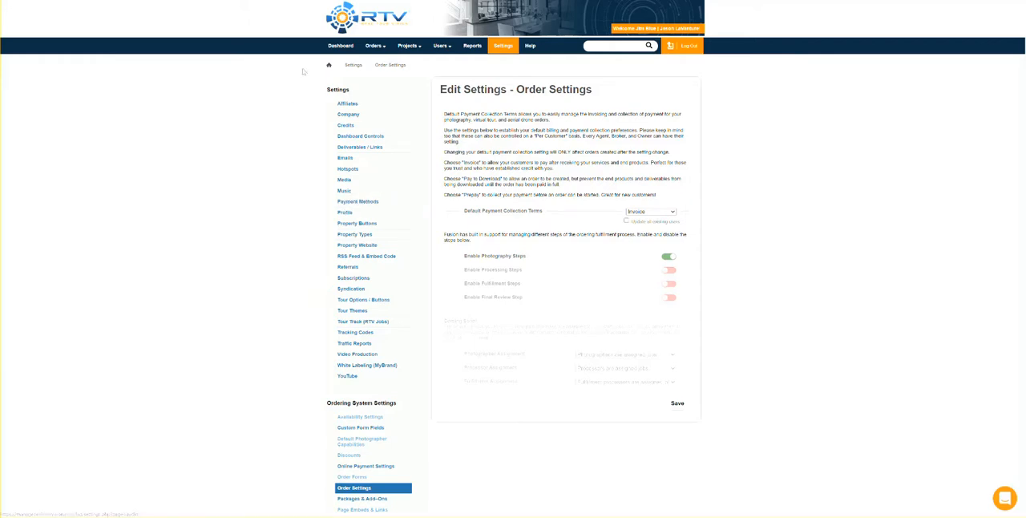
# Open the first pictured agent's order settings from the users list and choose Invoice as the default payment collection terms.
pyautogui.click(440, 46)
pyautogui.click(441, 48)
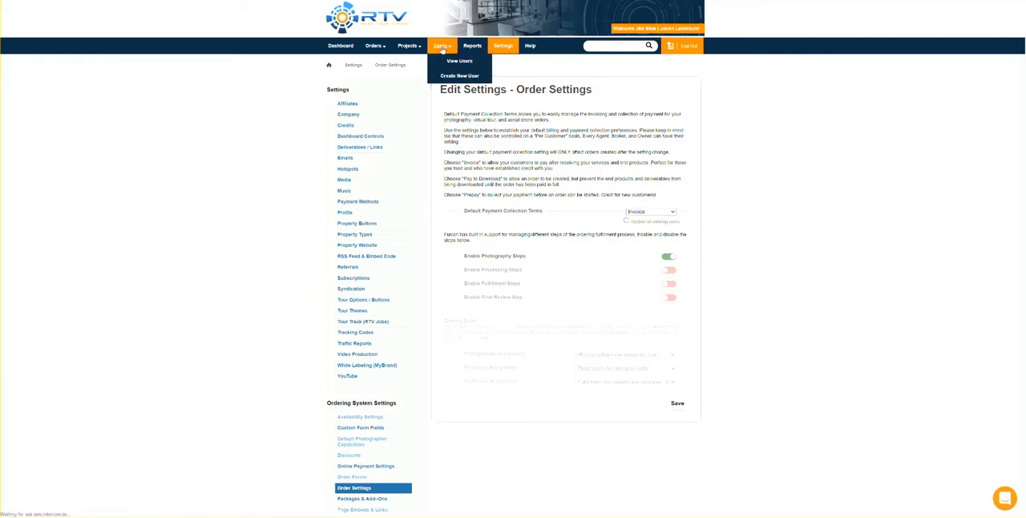
pyautogui.scroll(-2, 721, 264)
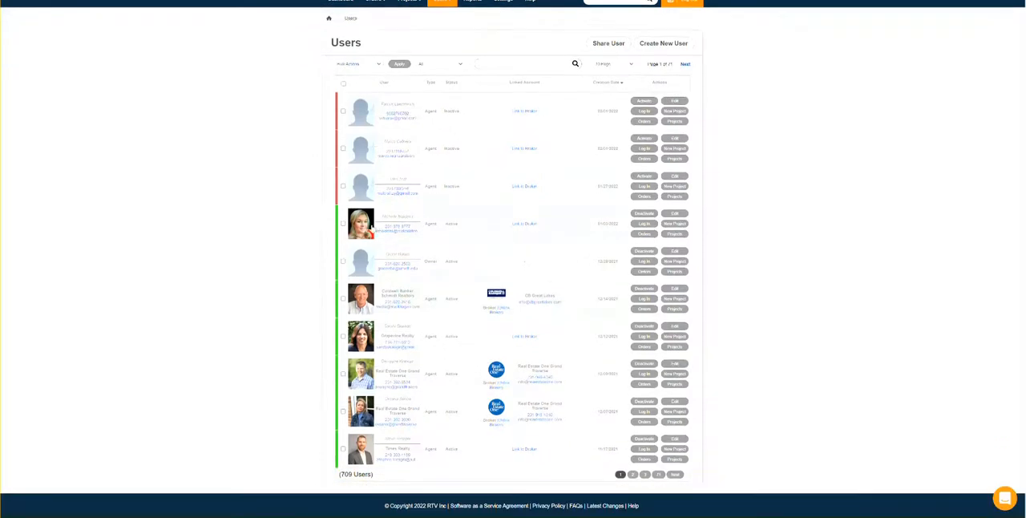
pyautogui.click(373, 229)
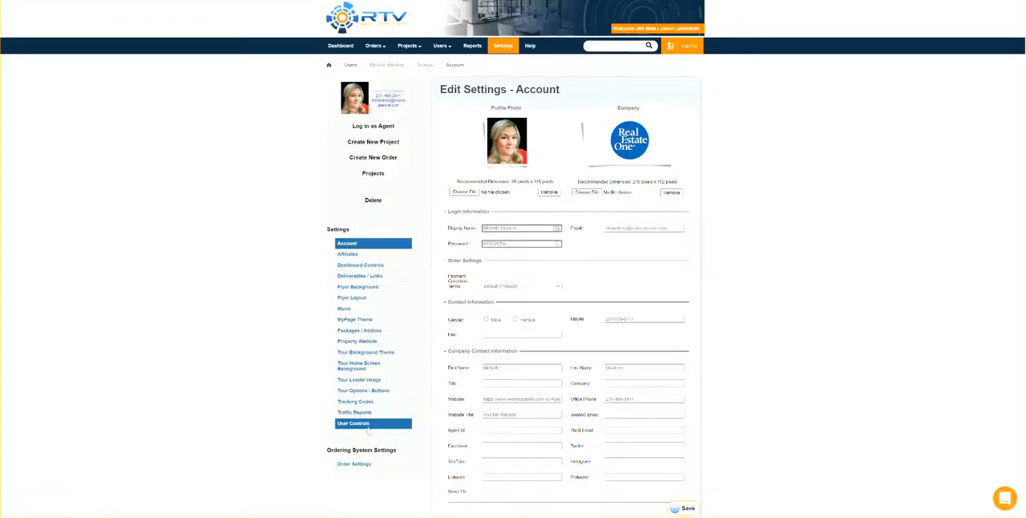
pyautogui.click(351, 464)
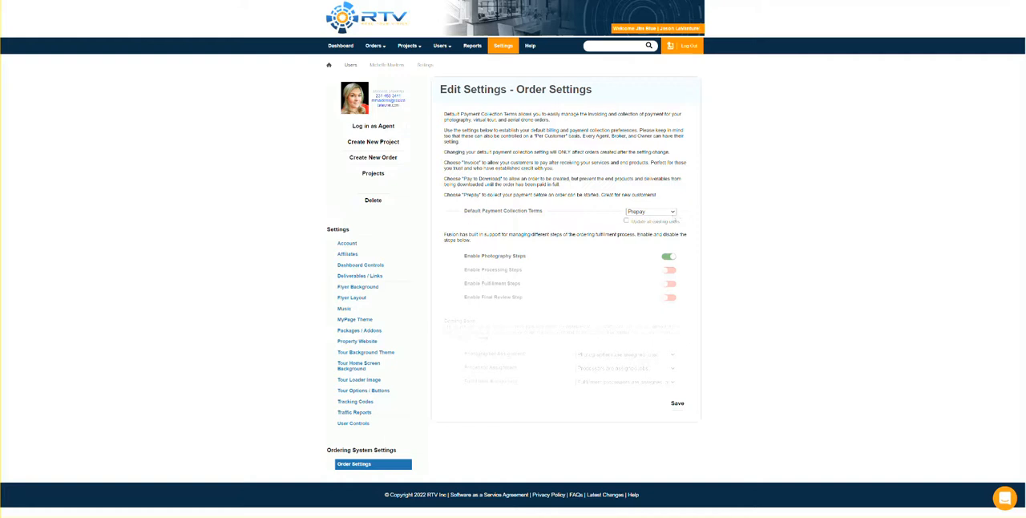
pyautogui.click(674, 212)
pyautogui.click(637, 218)
pyautogui.click(674, 211)
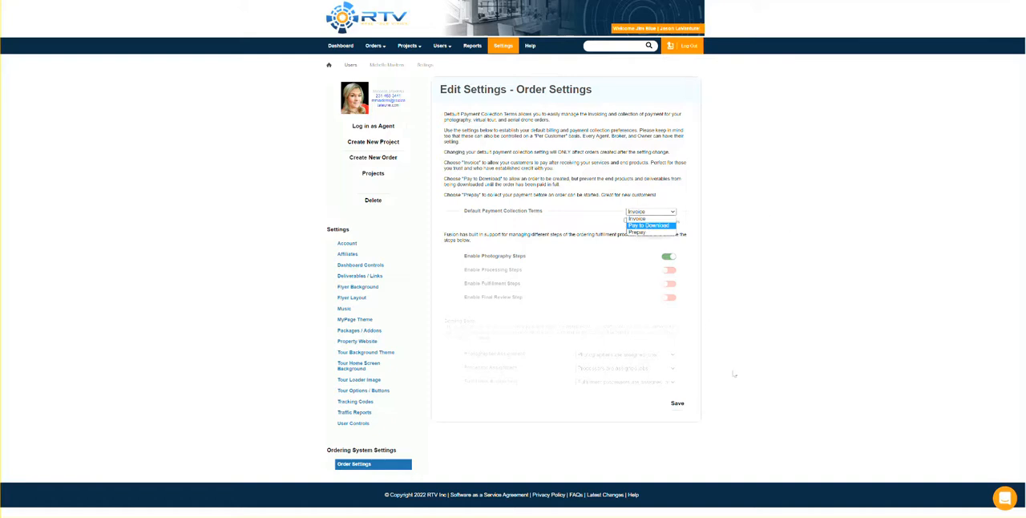
pyautogui.click(786, 299)
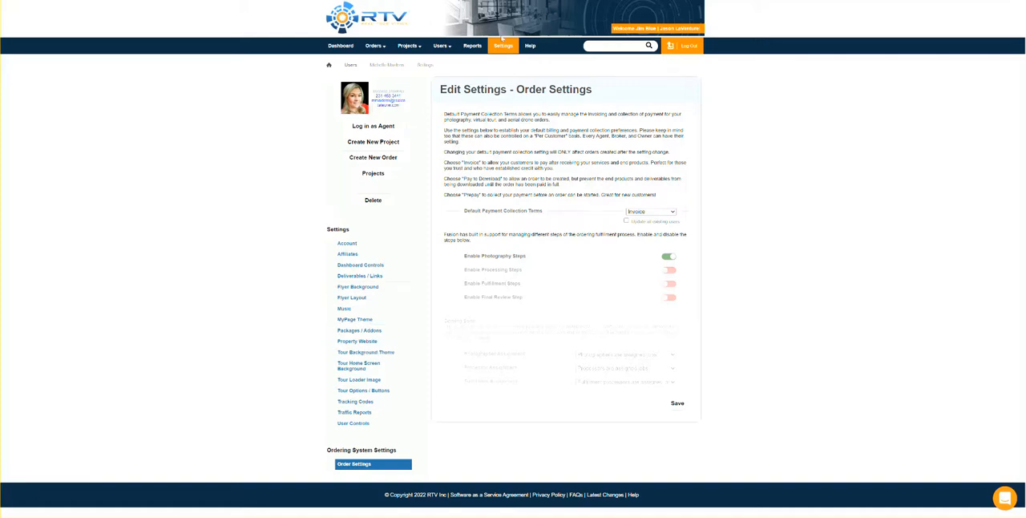
# Open the account's Storefront Settings and review the client storefront's cart down to the page footer.
pyautogui.click(504, 47)
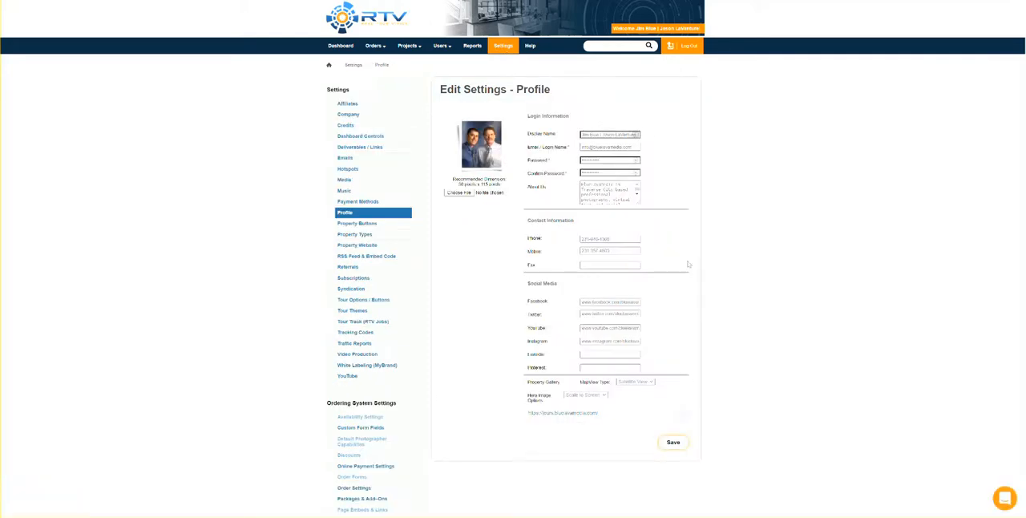
pyautogui.scroll(-2, 475, 427)
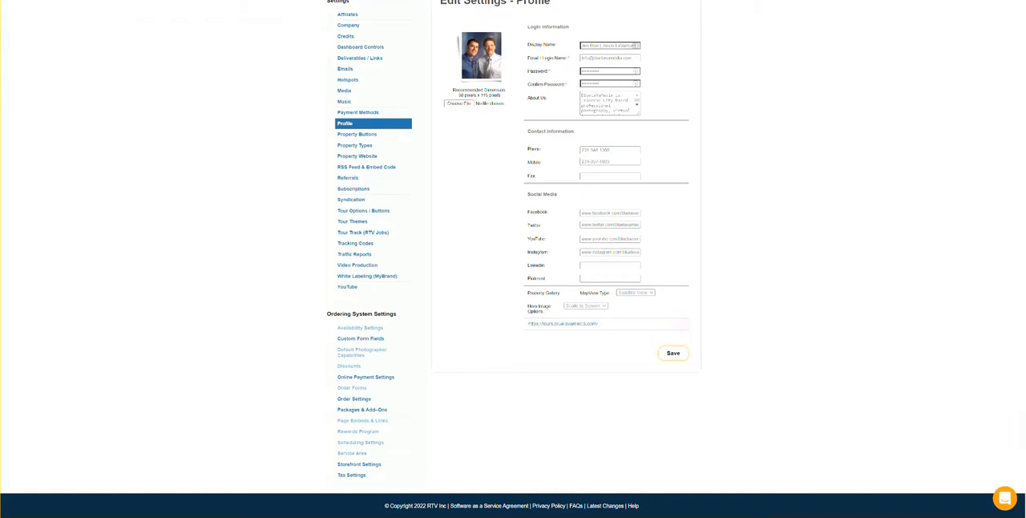
pyautogui.click(361, 468)
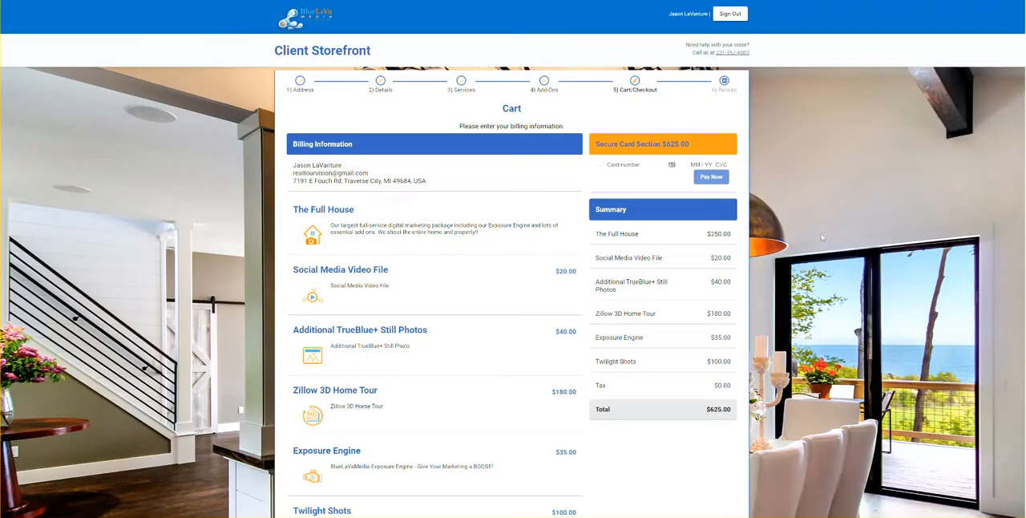
pyautogui.scroll(-2, 823, 236)
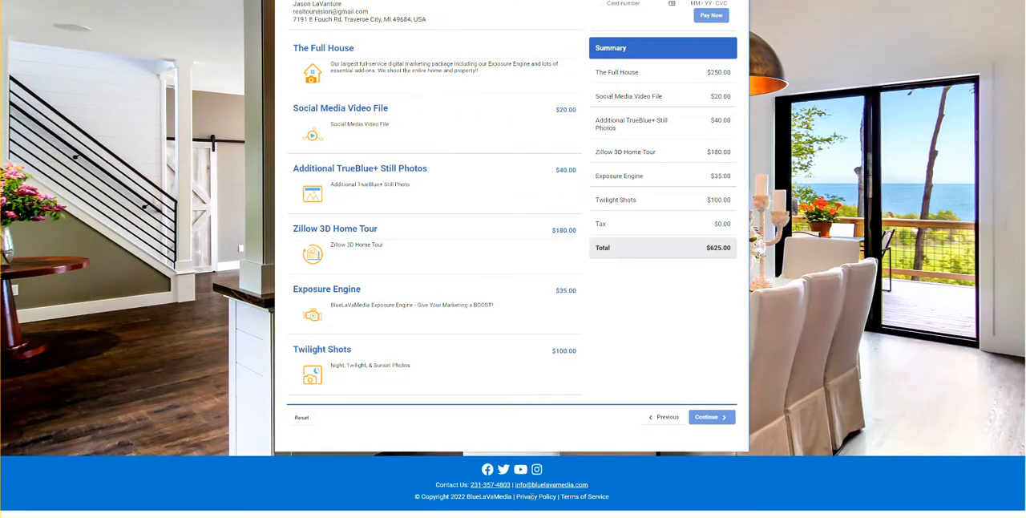
pyautogui.scroll(2, 183, 213)
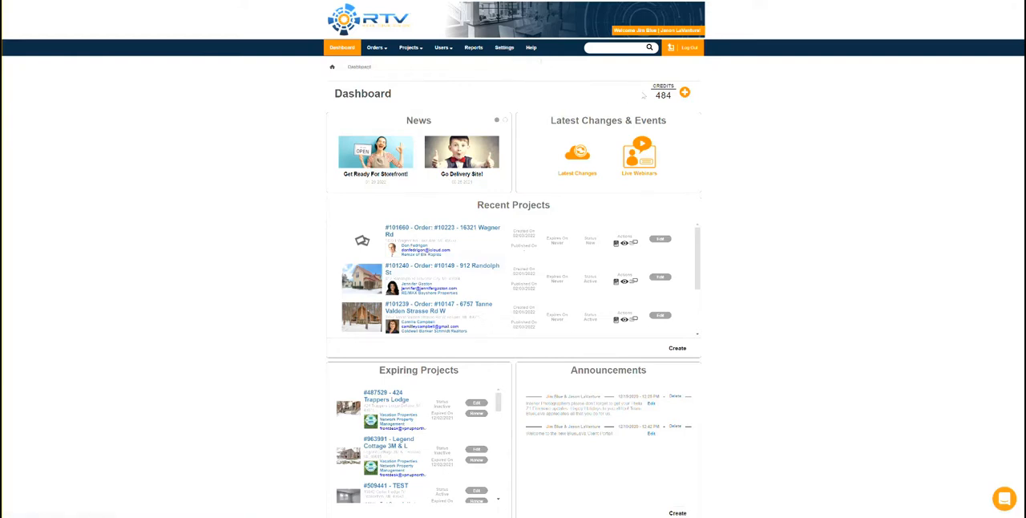
# Search the help knowledge base for "payment" and examine the available processors in the Online Payment Settings.
pyautogui.click(531, 47)
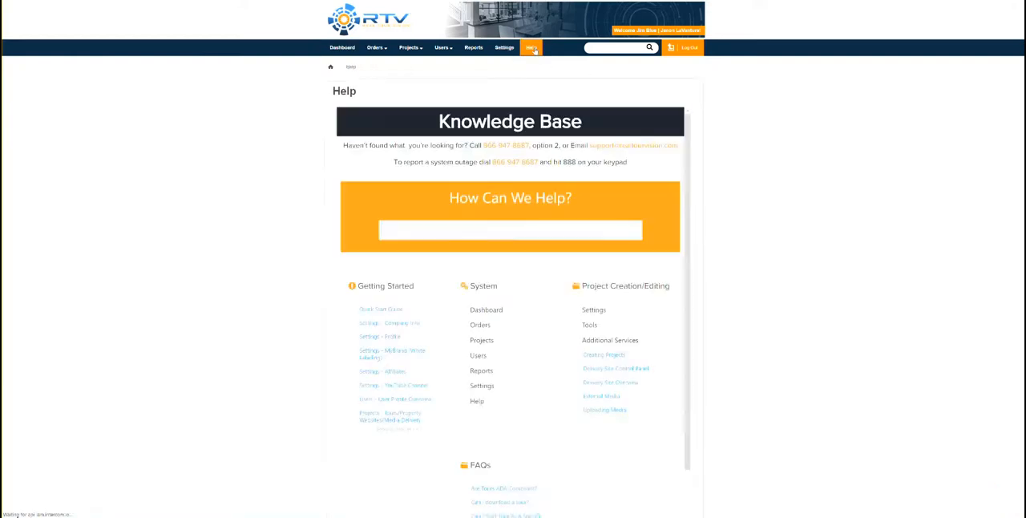
pyautogui.write('payment')
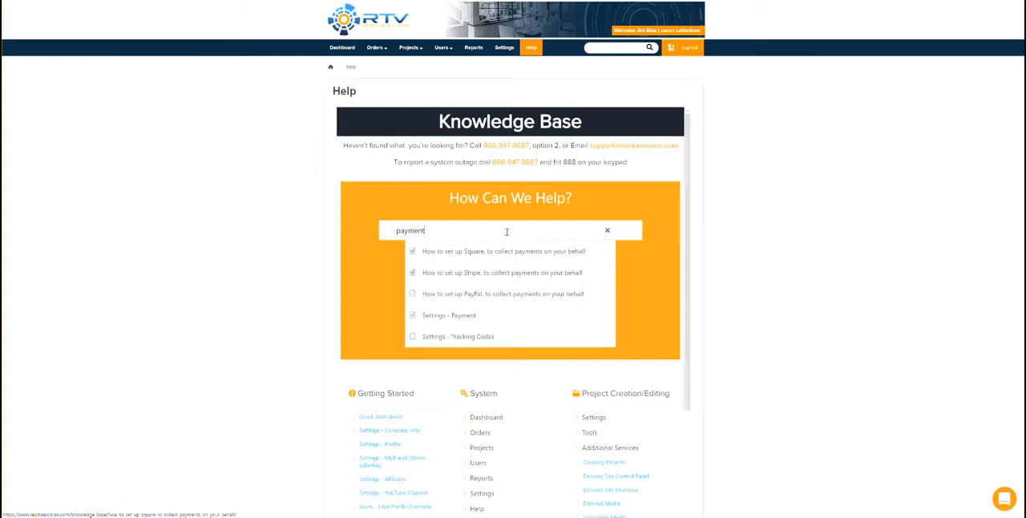
pyautogui.click(505, 49)
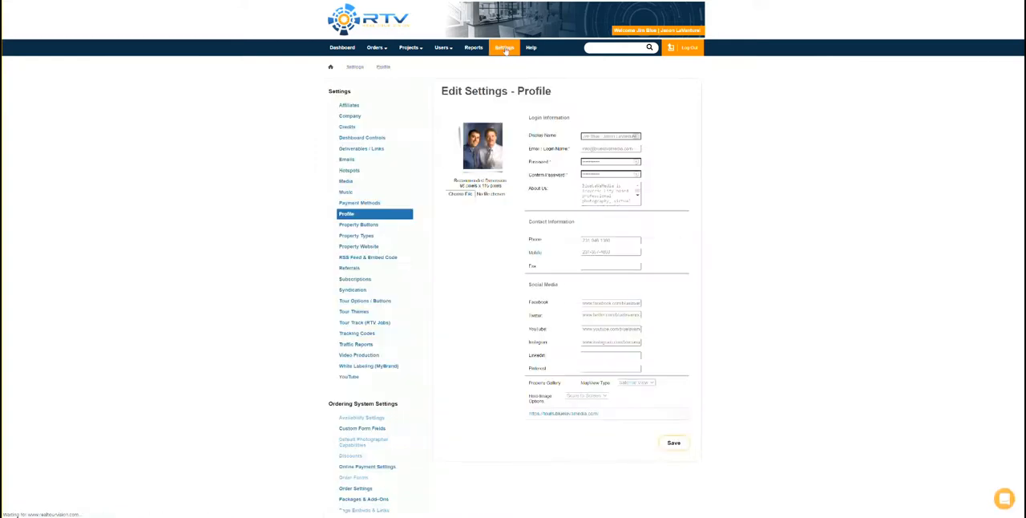
pyautogui.scroll(-2, 415, 259)
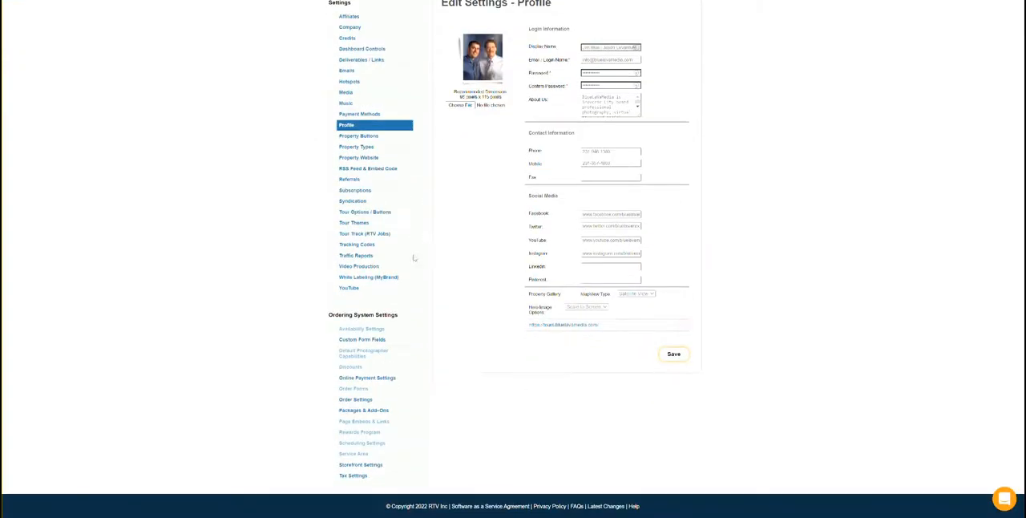
pyautogui.click(367, 378)
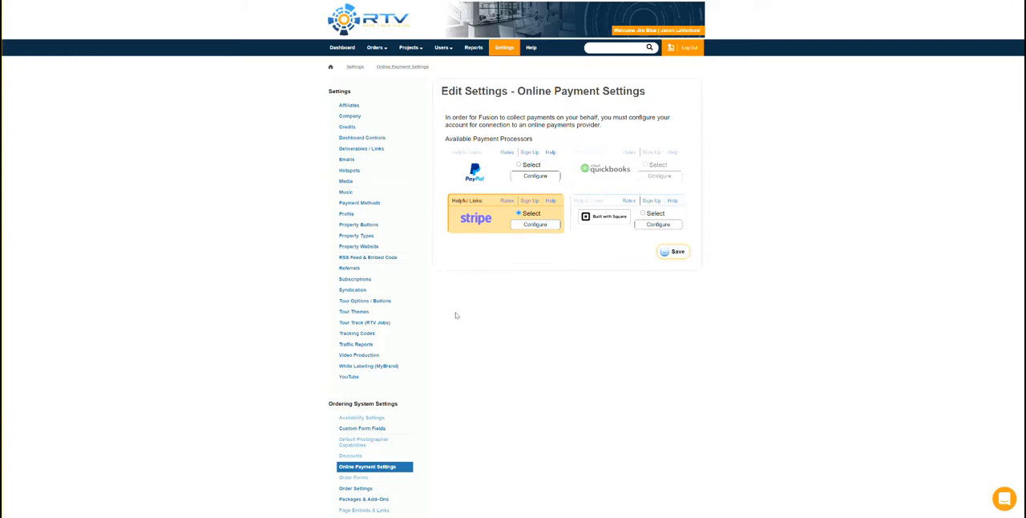
# Start a new package in Packages & Add-Ons and browse the default icons for Image 1.
pyautogui.scroll(-2, 405, 368)
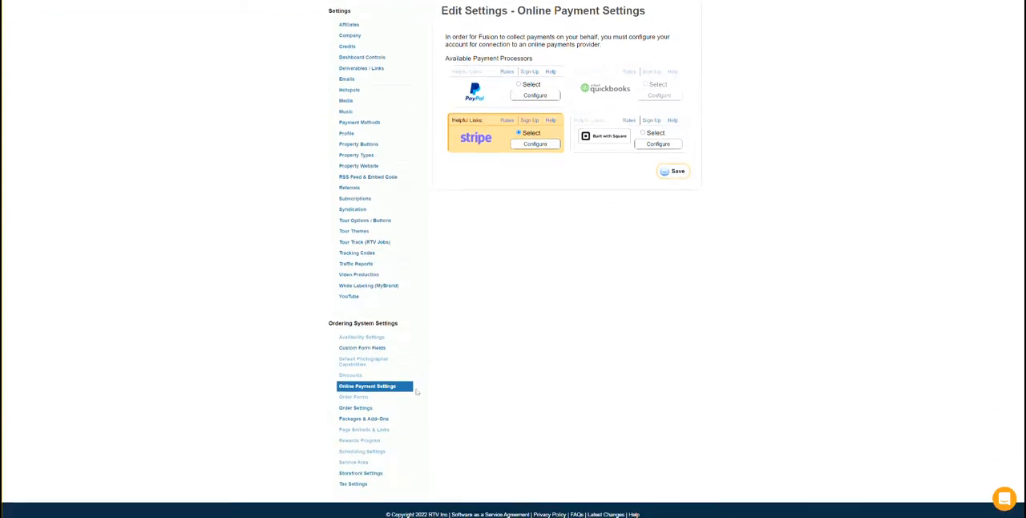
pyautogui.click(345, 418)
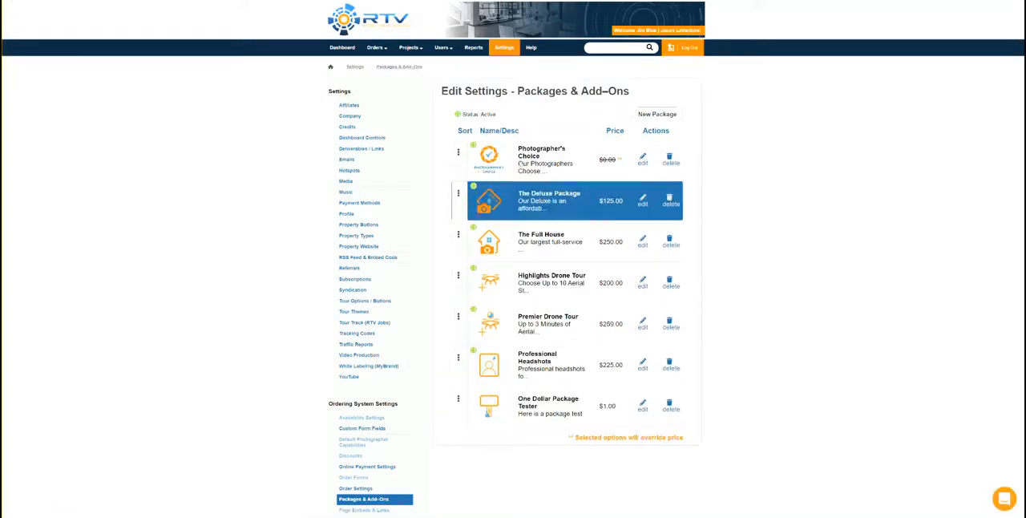
pyautogui.click(653, 120)
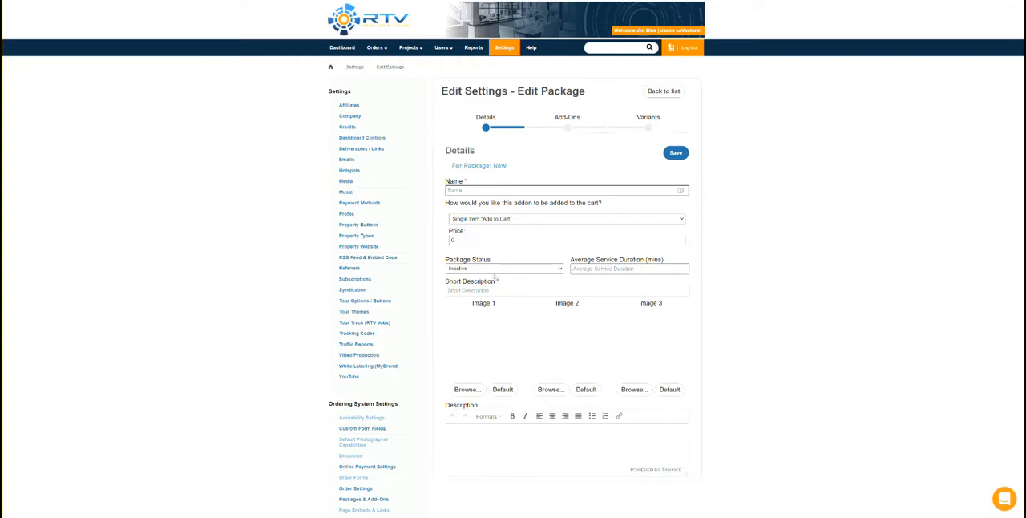
pyautogui.click(502, 389)
pyautogui.scroll(-5, 567, 361)
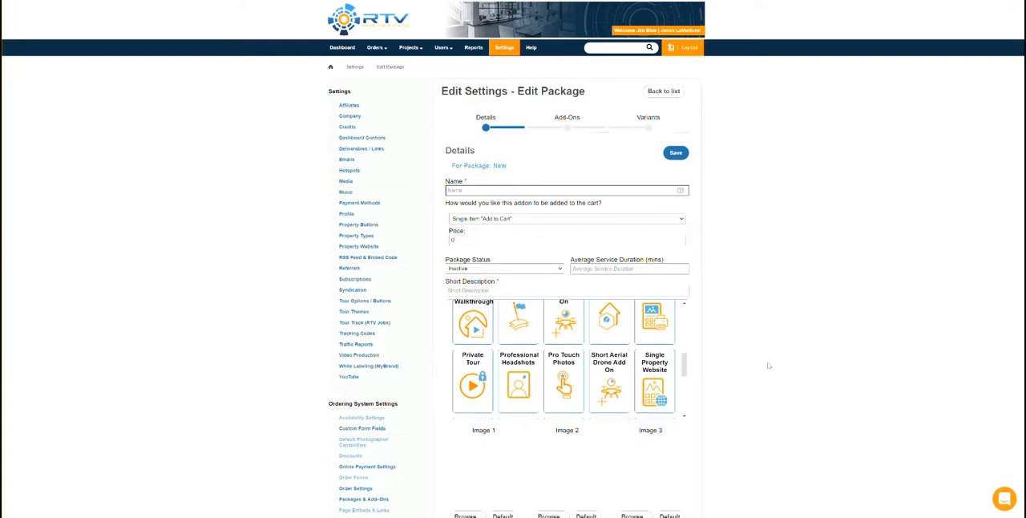
# Open the file picker for a custom Image 1, cancel it and return to the package list without saving.
pyautogui.scroll(-3, 768, 365)
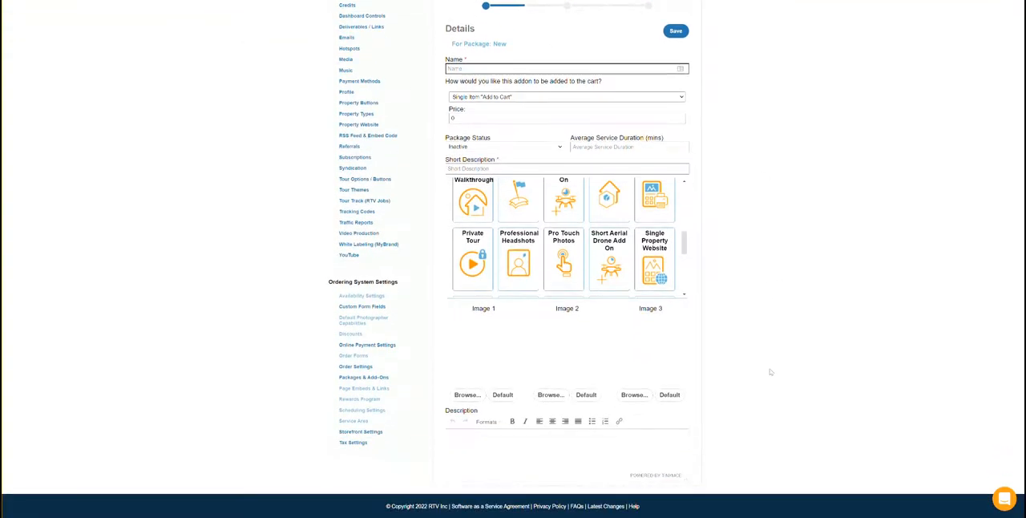
pyautogui.click(466, 395)
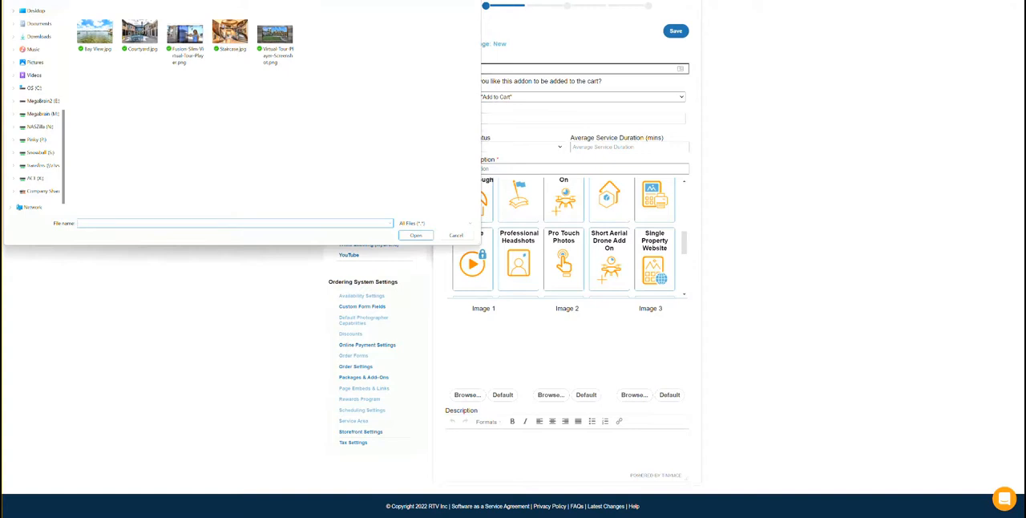
pyautogui.press('Escape')
pyautogui.scroll(3, 755, 222)
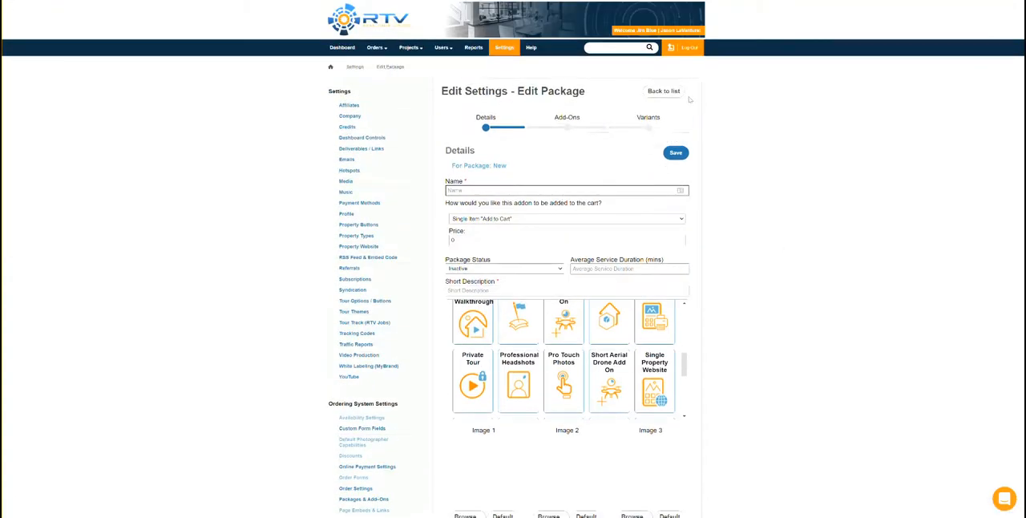
pyautogui.click(677, 93)
# Look over the packages listed in Packages & Add-Ons with their prices, and open the projects list.
pyautogui.scroll(-2, 613, 248)
pyautogui.scroll(1, 616, 200)
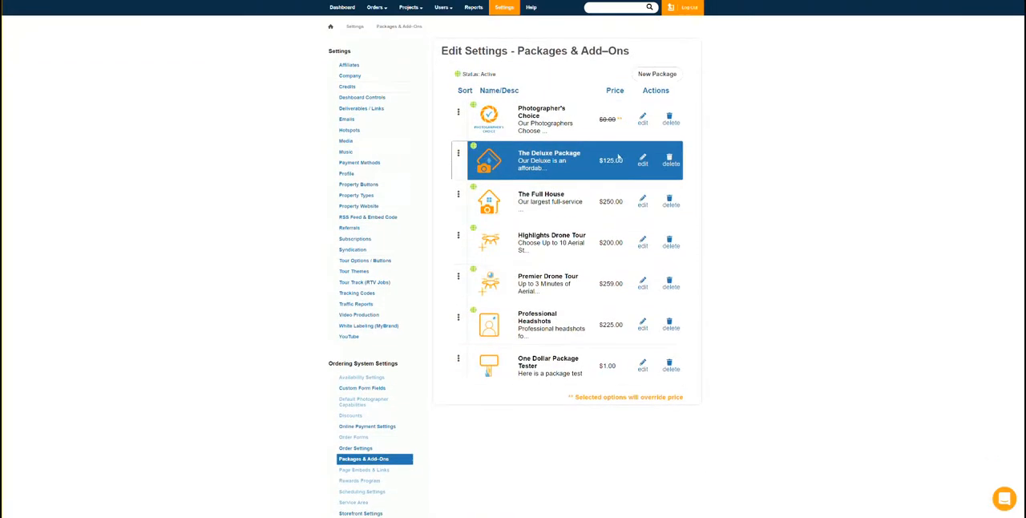
pyautogui.scroll(1, 586, 142)
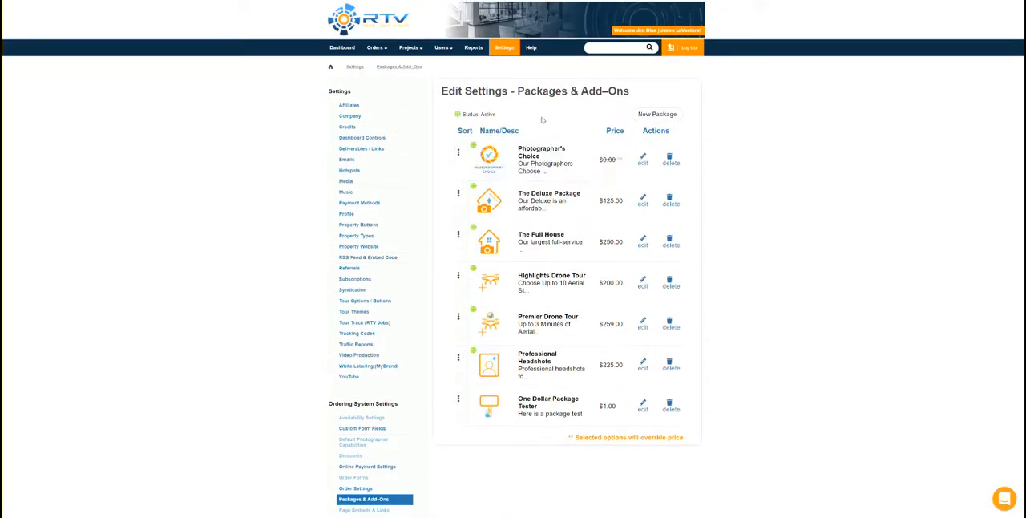
pyautogui.scroll(-1, 700, 304)
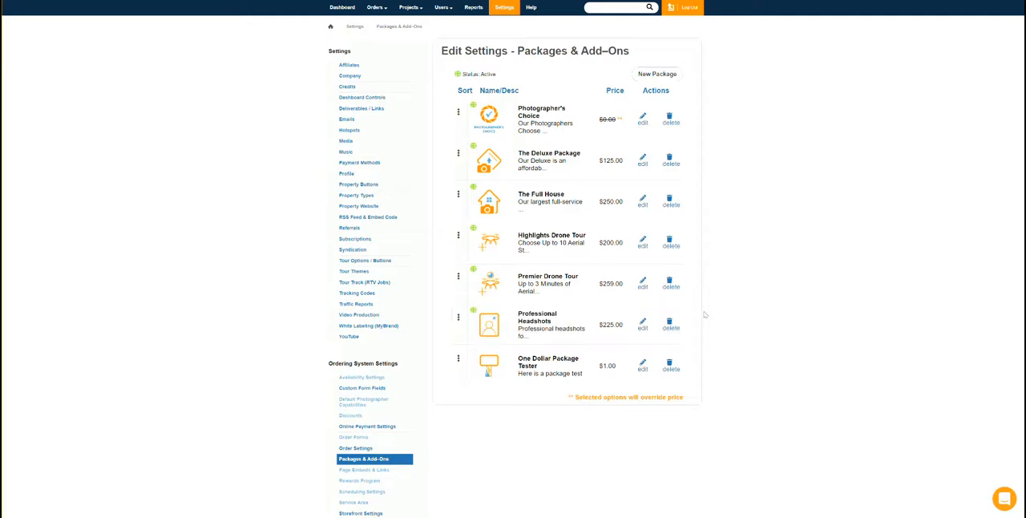
pyautogui.scroll(-1, 170, 395)
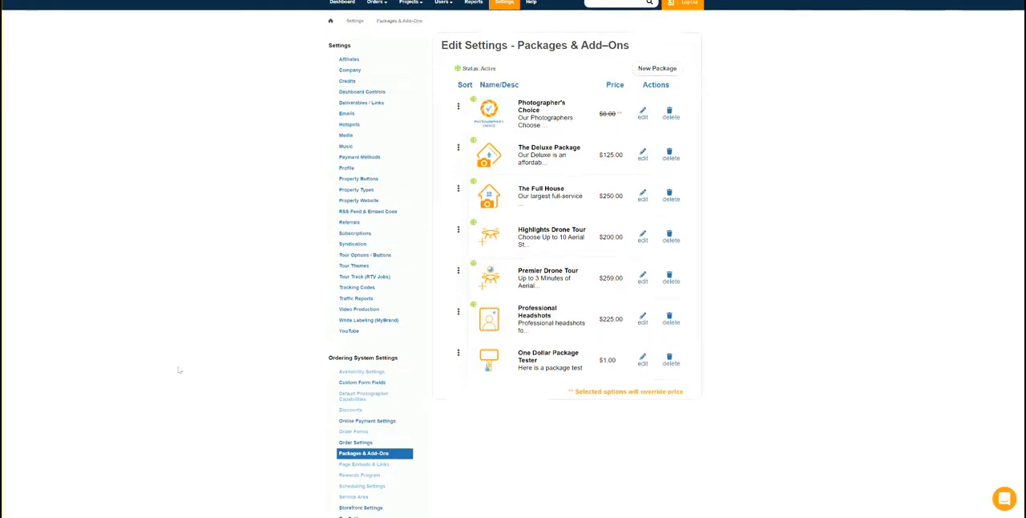
pyautogui.scroll(2, 272, 350)
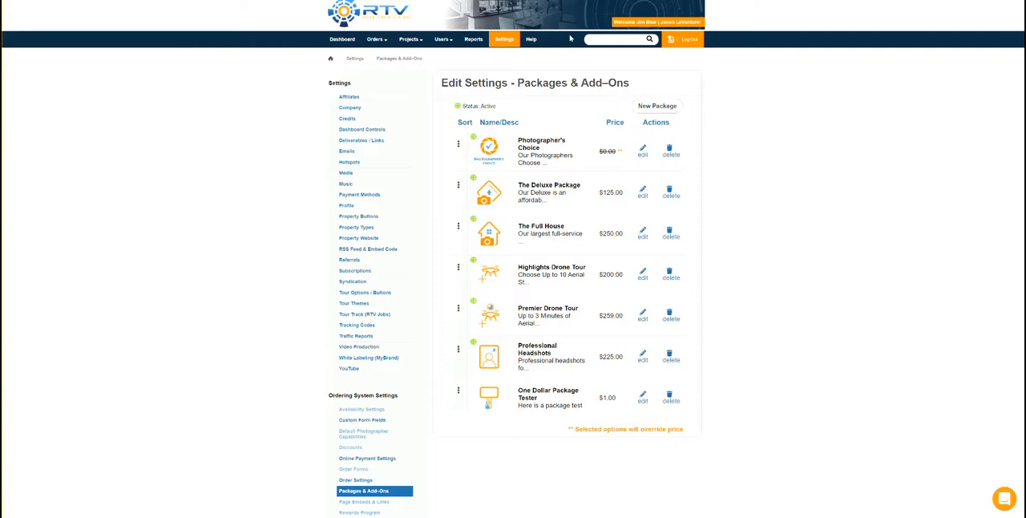
pyautogui.click(409, 38)
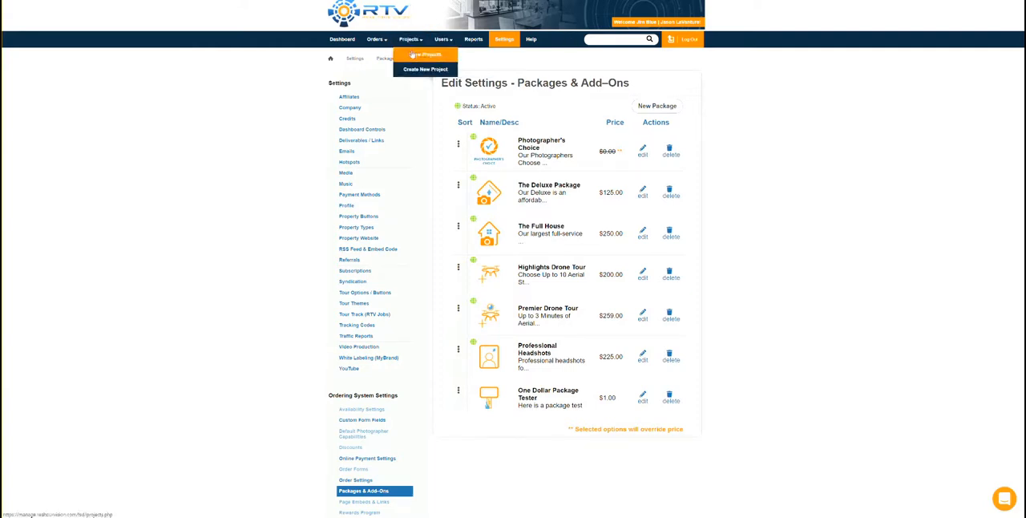
pyautogui.click(412, 54)
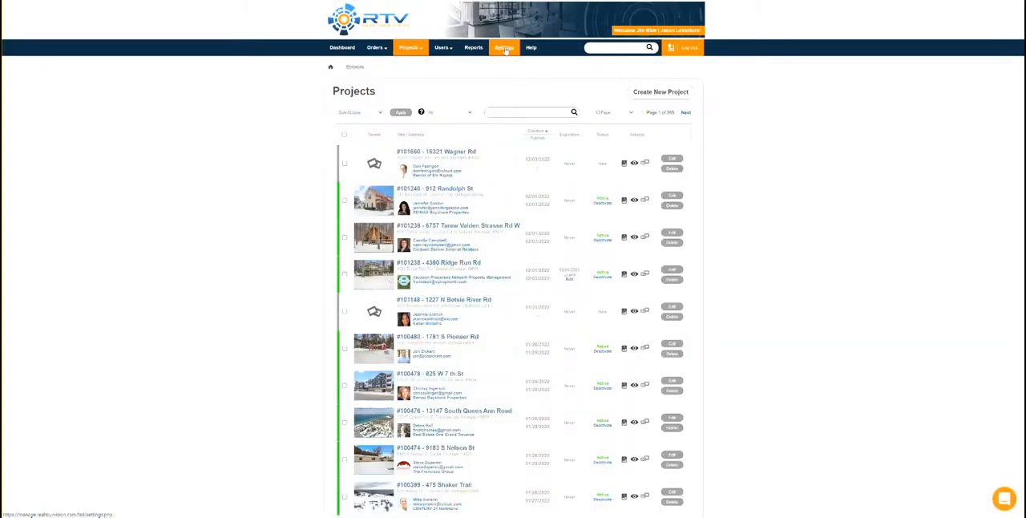
# Open the Deliverables / Links settings and examine the options on the Delivery Email and Delivery Site pages.
pyautogui.click(504, 48)
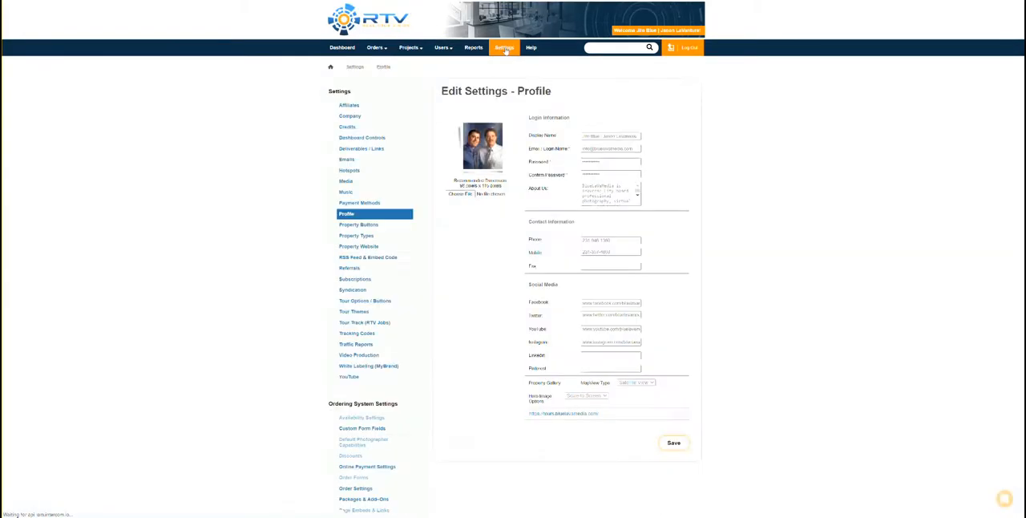
pyautogui.click(342, 152)
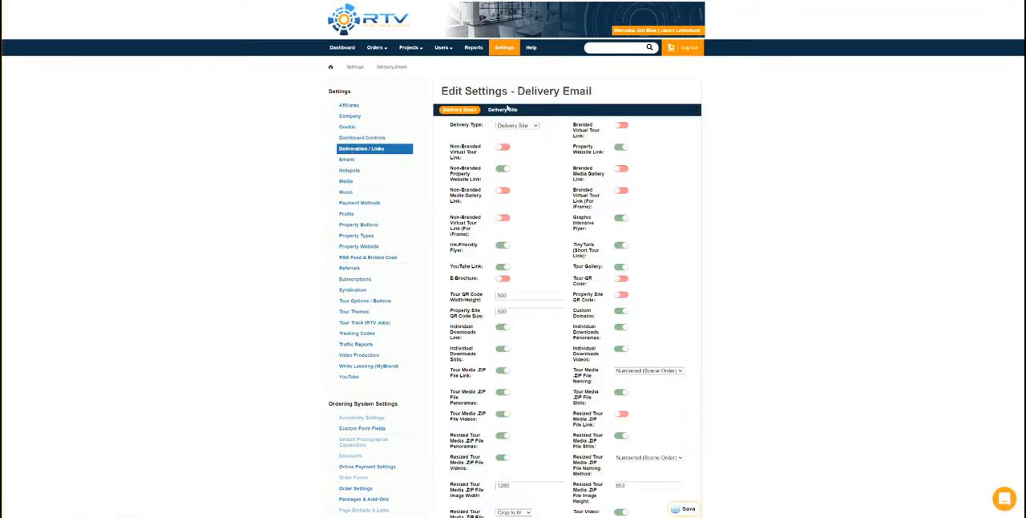
pyautogui.moveTo(453, 125); pyautogui.dragTo(491, 123)
pyautogui.click(509, 112)
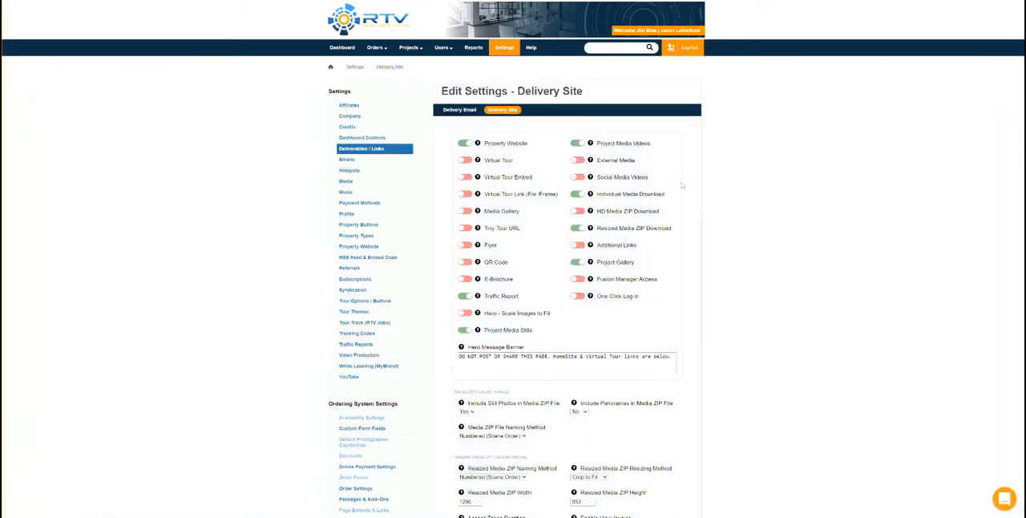
pyautogui.scroll(-2, 682, 185)
pyautogui.scroll(1, 686, 291)
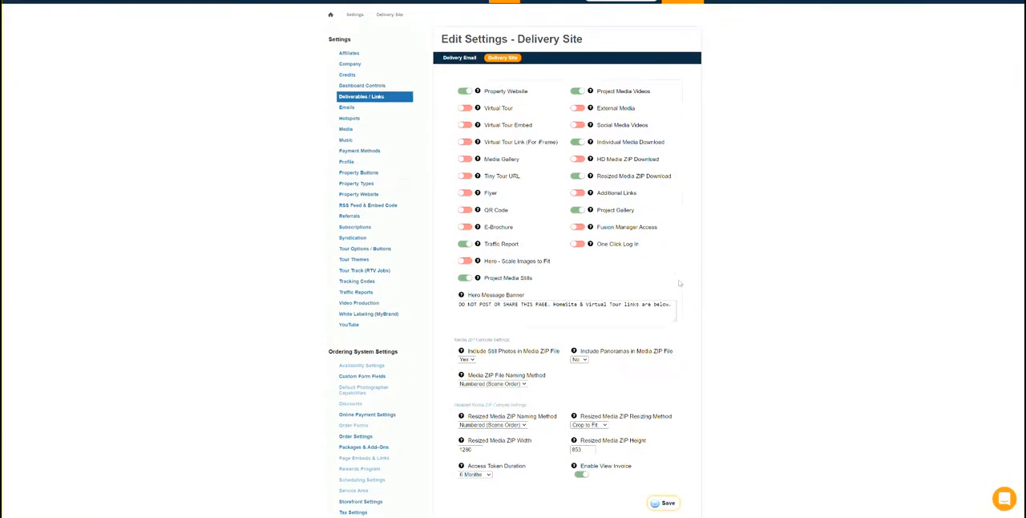
pyautogui.scroll(1, 676, 229)
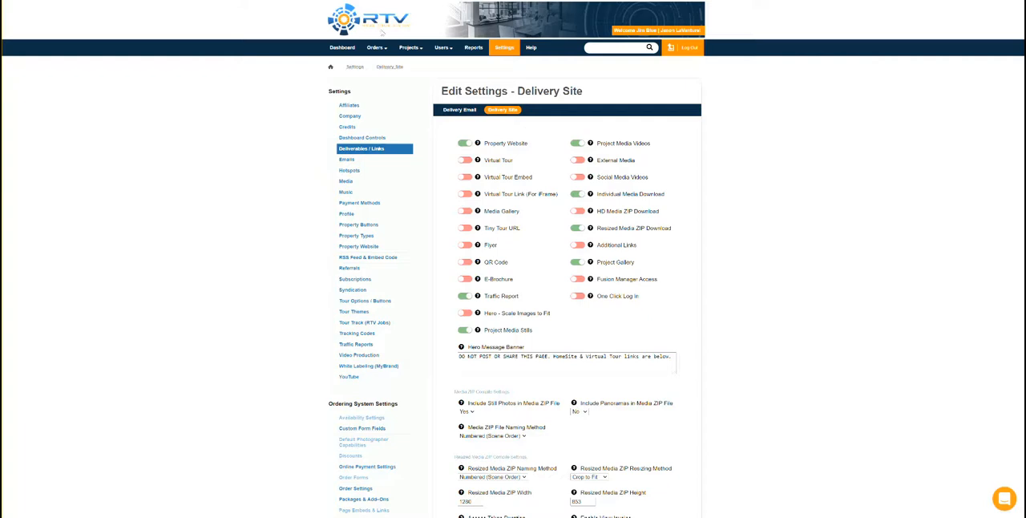
# Open the second project in the projects list and view its delivery site through the URL in Links / Deliverables.
pyautogui.moveTo(405, 48)
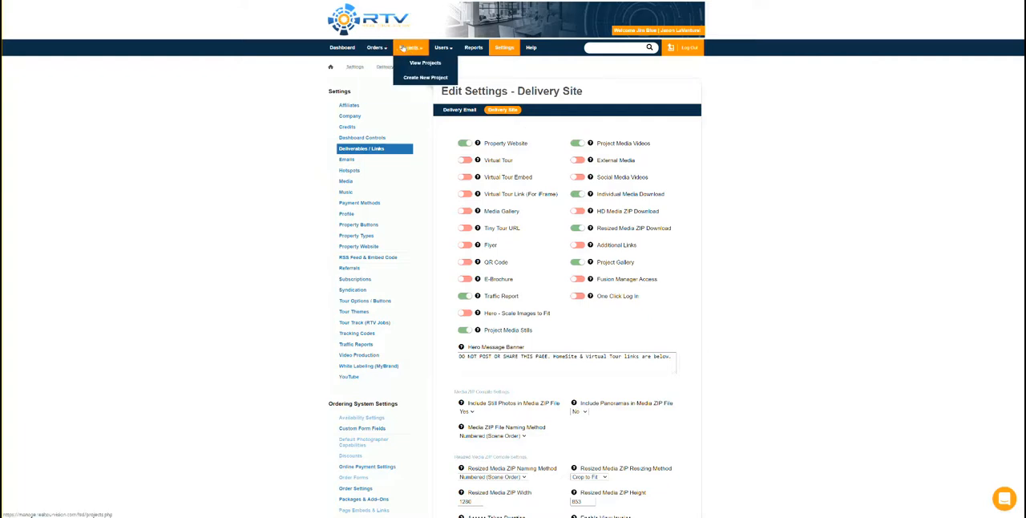
pyautogui.click(412, 64)
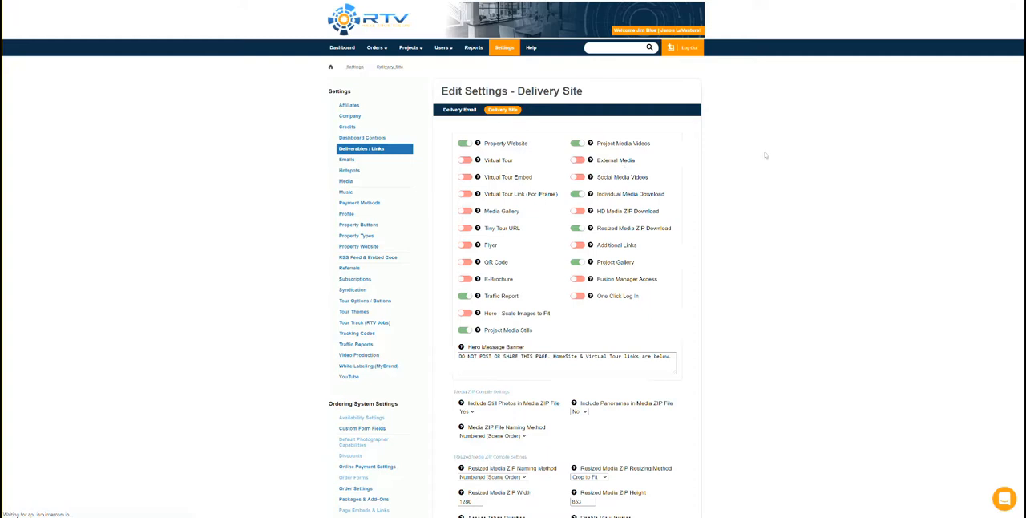
pyautogui.scroll(-1, 765, 155)
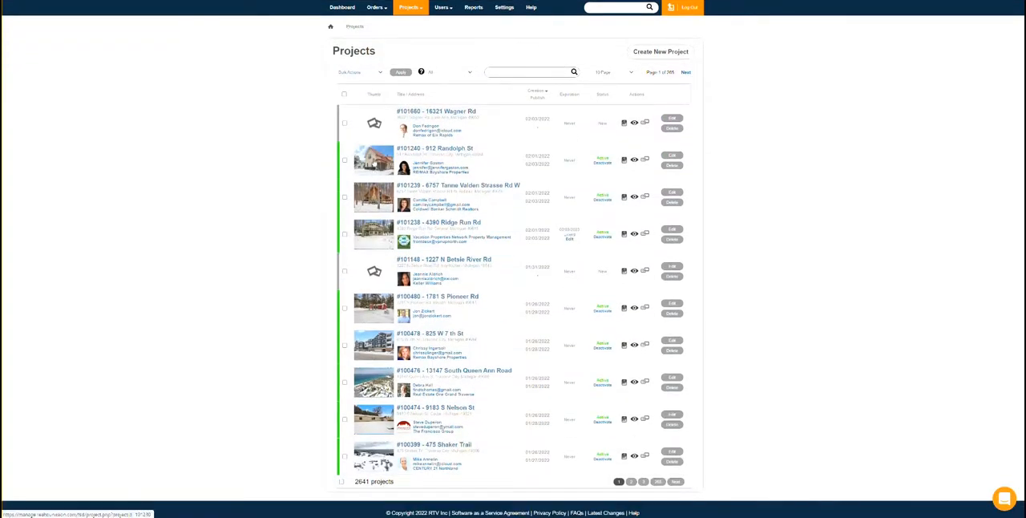
pyautogui.click(373, 160)
pyautogui.scroll(-5, 396, 330)
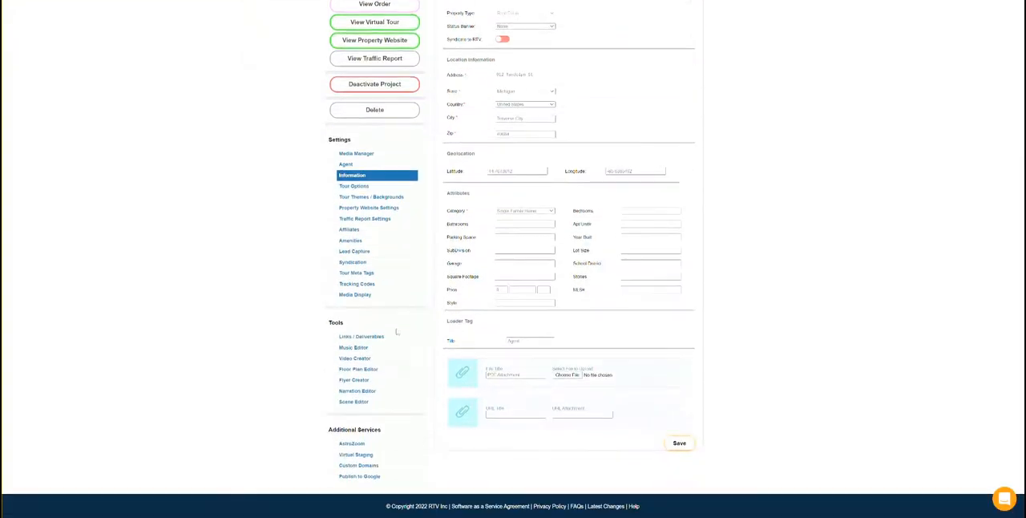
pyautogui.click(377, 335)
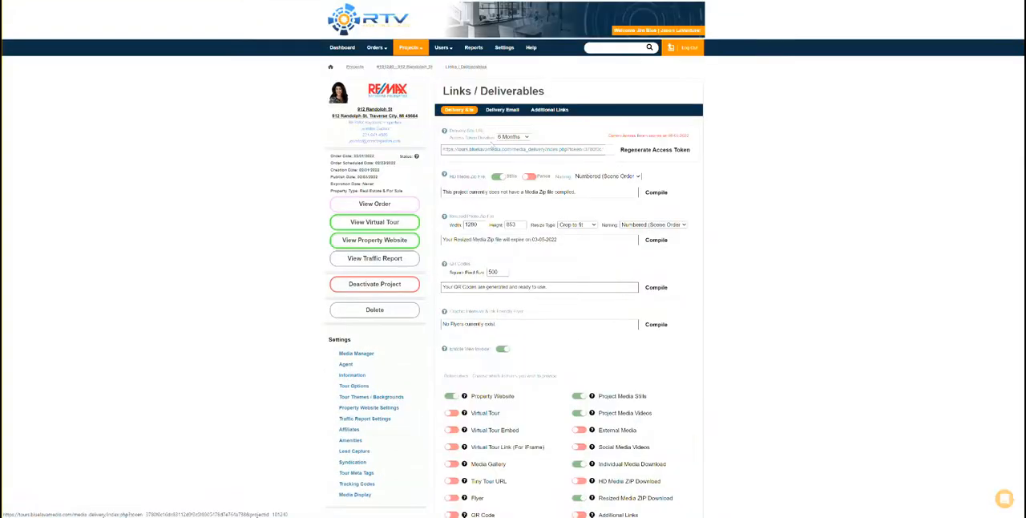
pyautogui.click(507, 151)
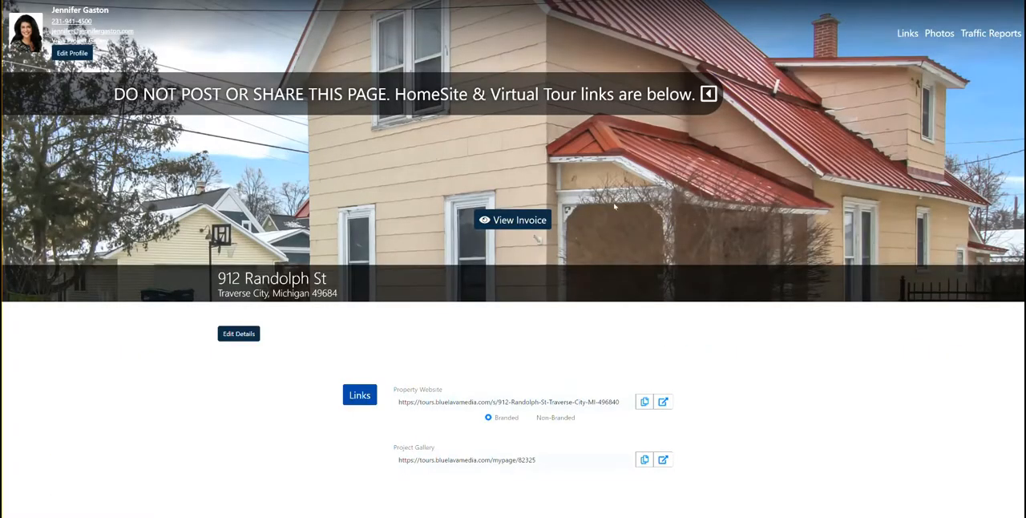
# Look over the delivery site's links and photos section, and view the project's invoice before closing it.
pyautogui.scroll(-4, 614, 206)
pyautogui.scroll(3, 382, 349)
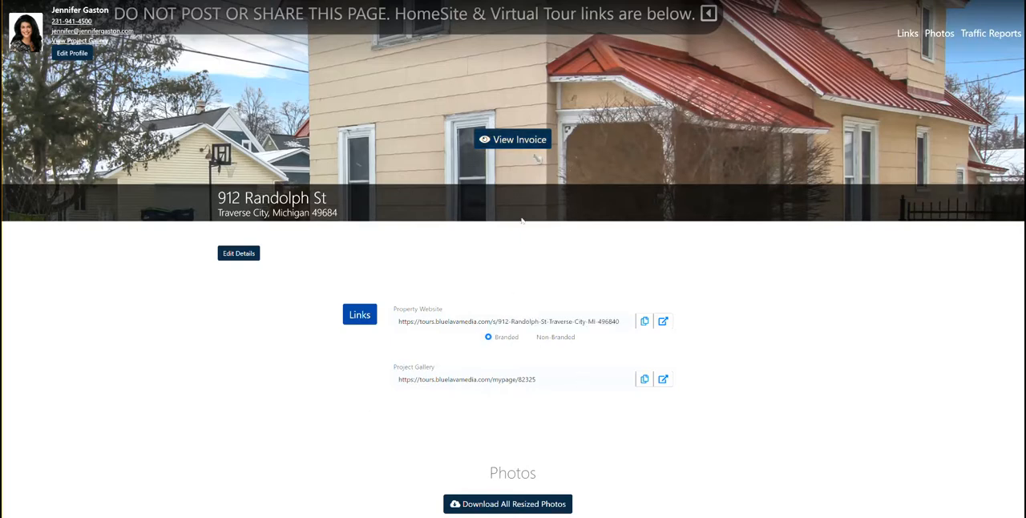
pyautogui.click(518, 142)
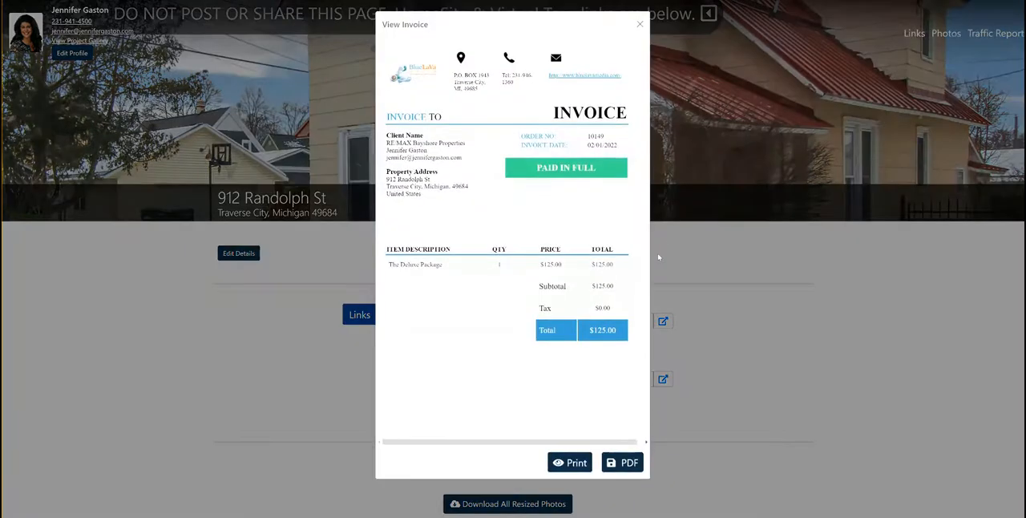
pyautogui.click(640, 24)
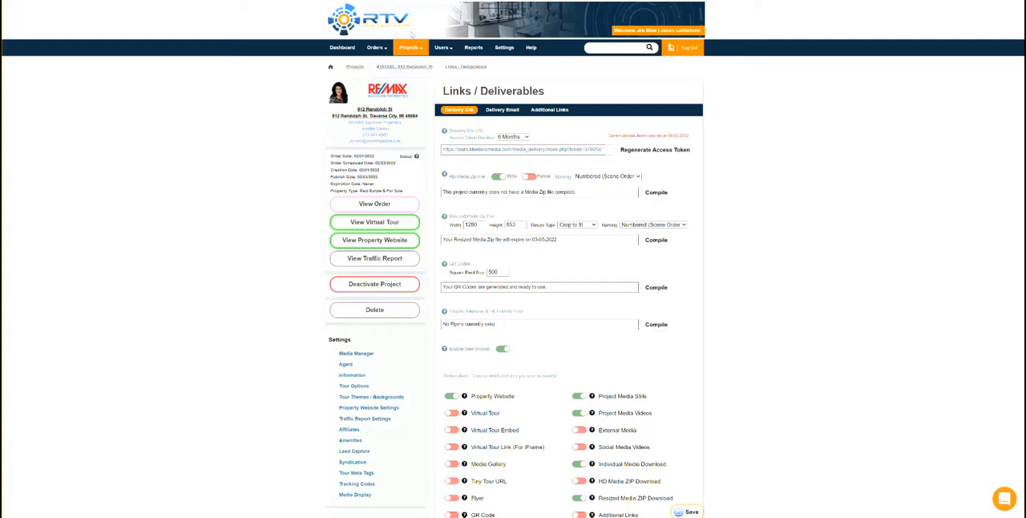
# Open the seventh project in the projects list, view its delivery site from Links / Deliverables and close that site.
pyautogui.click(410, 48)
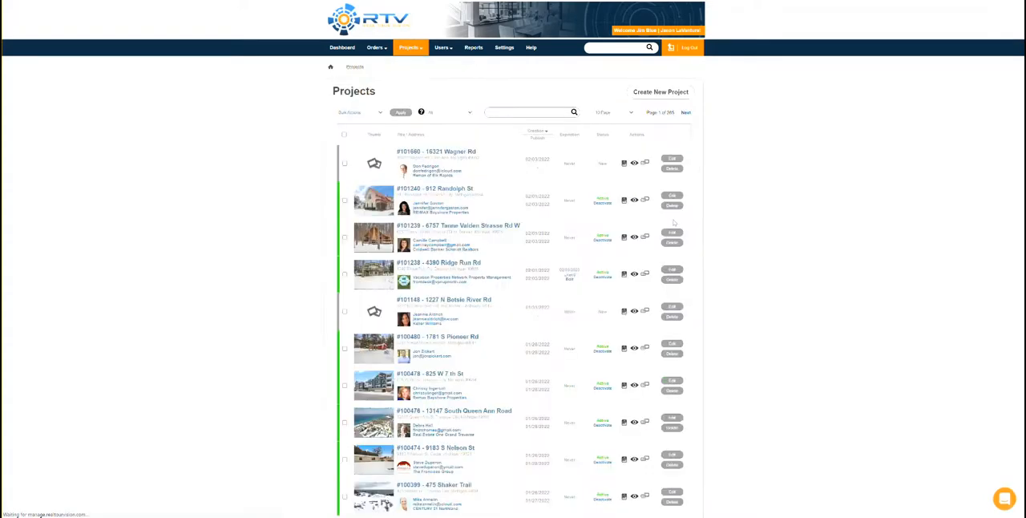
pyautogui.scroll(-3, 622, 258)
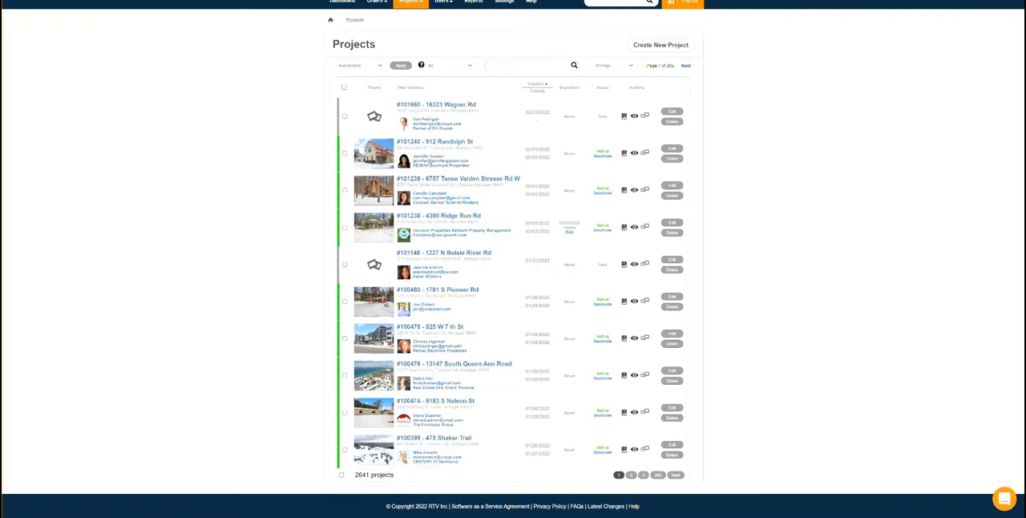
pyautogui.click(385, 343)
pyautogui.scroll(-5, 392, 332)
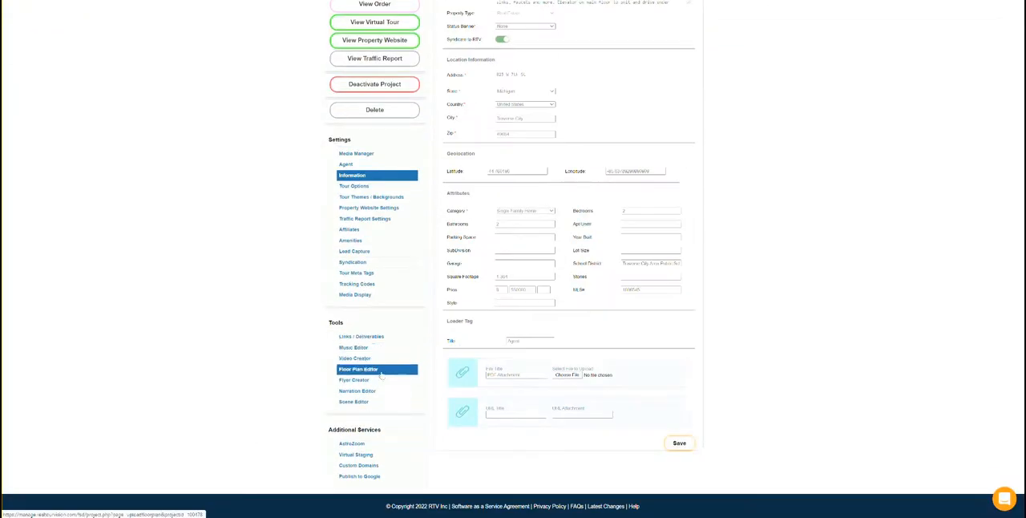
pyautogui.click(374, 337)
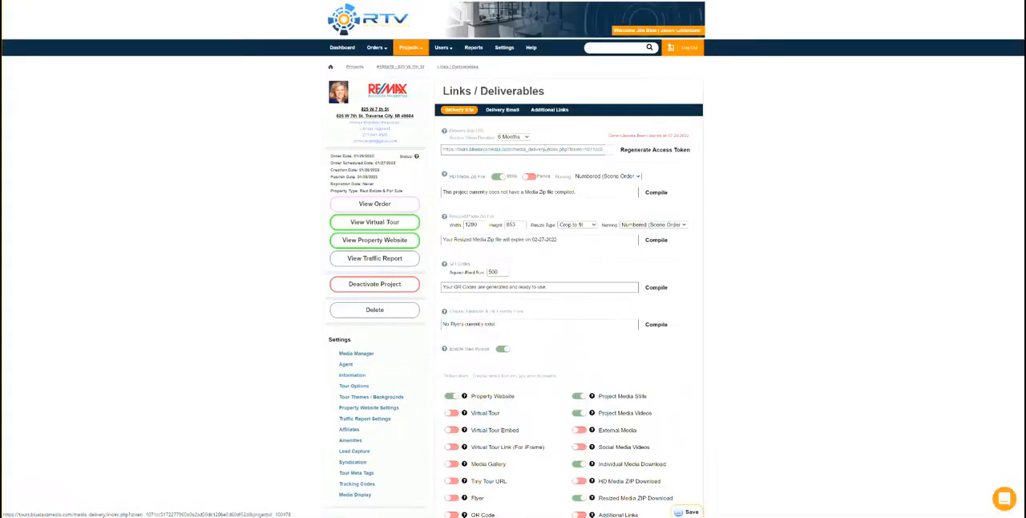
pyautogui.click(545, 150)
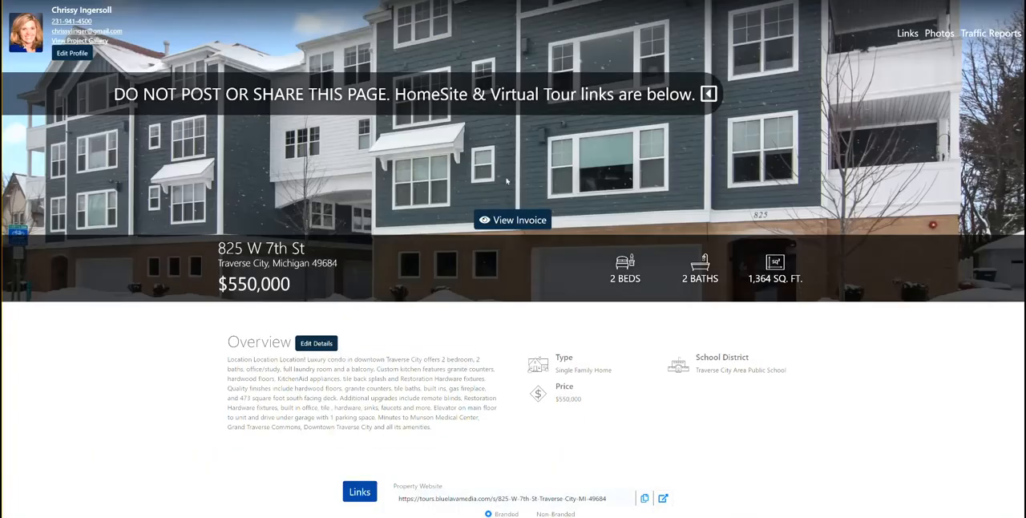
pyautogui.hotkey('ctrl', 'w')
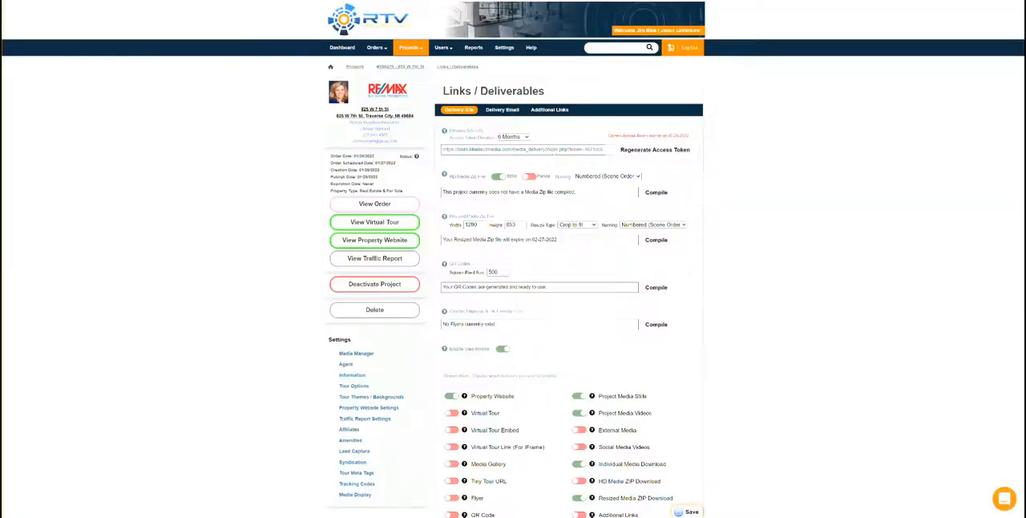
# Look over the project's Links / Deliverables options and return to the projects list.
pyautogui.scroll(-3, 657, 393)
pyautogui.scroll(3, 374, 119)
pyautogui.moveTo(410, 48)
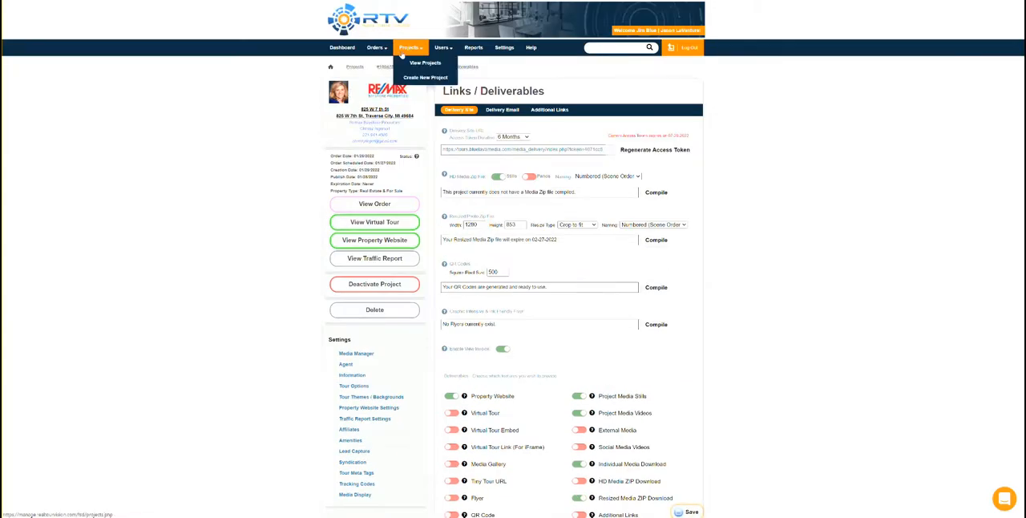
pyautogui.click(409, 50)
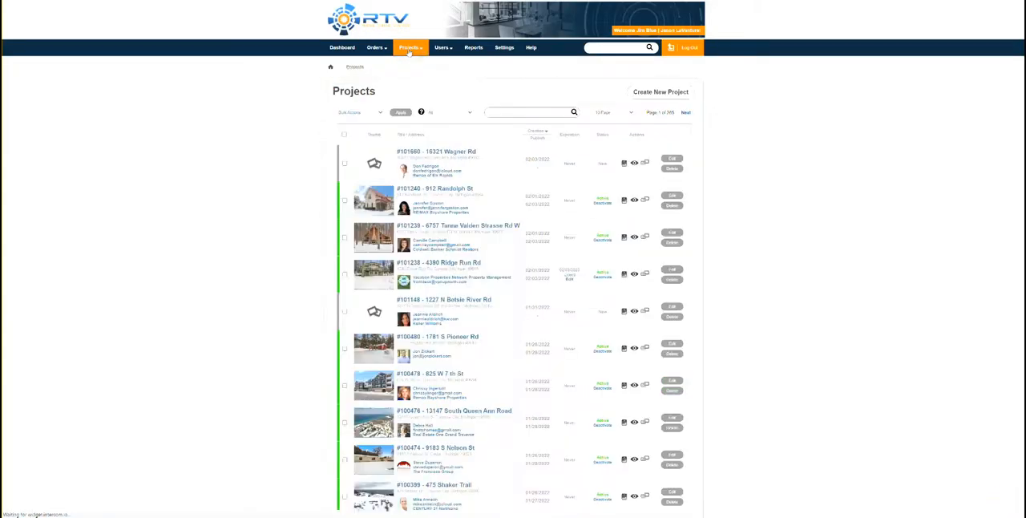
pyautogui.scroll(-2, 688, 391)
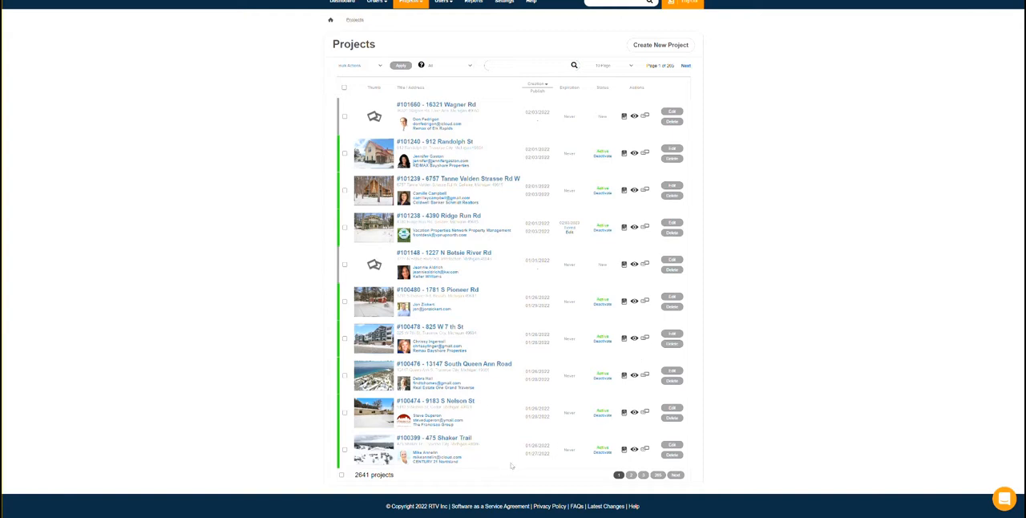
pyautogui.click(631, 475)
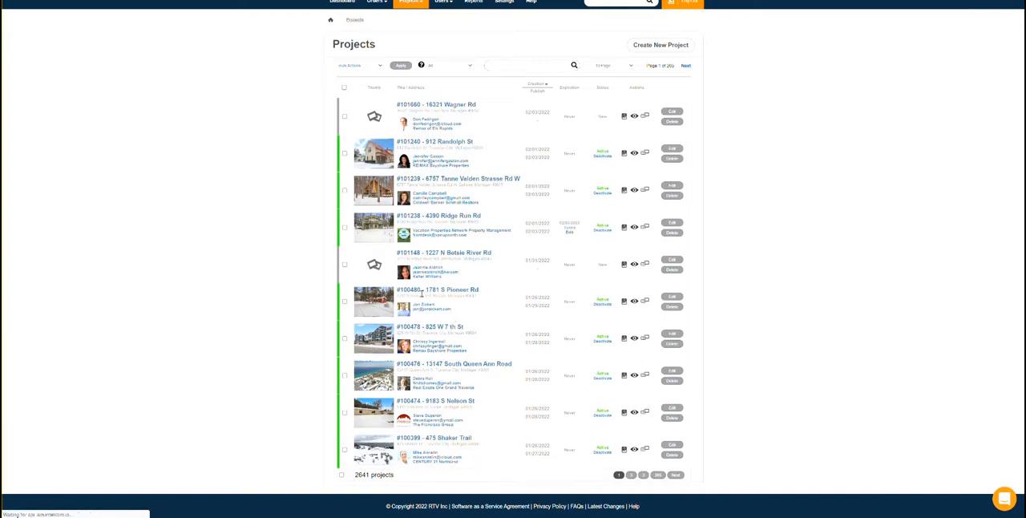
# Open the delivery site of the sixth listed project from Links / Deliverables, and view its invoice before closing it.
pyautogui.click(371, 304)
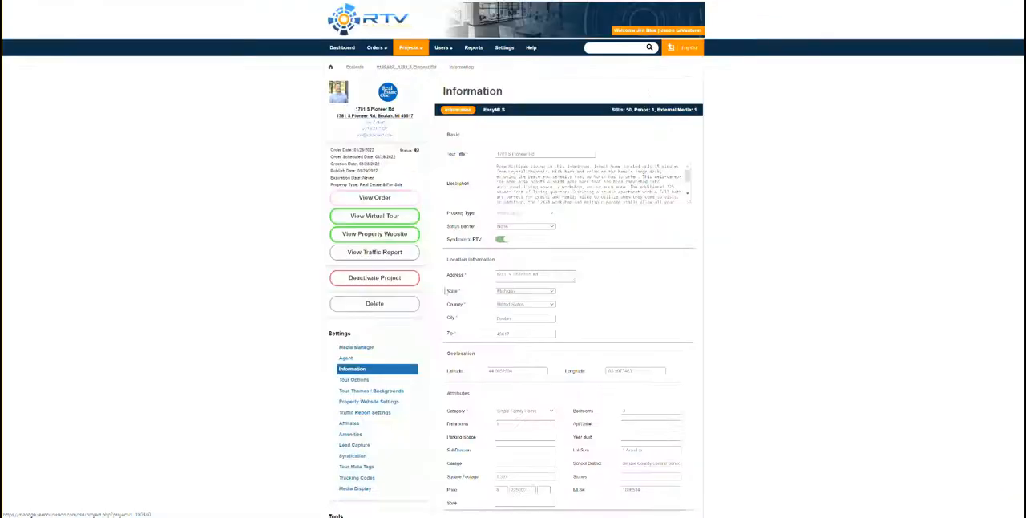
pyautogui.scroll(-5, 396, 358)
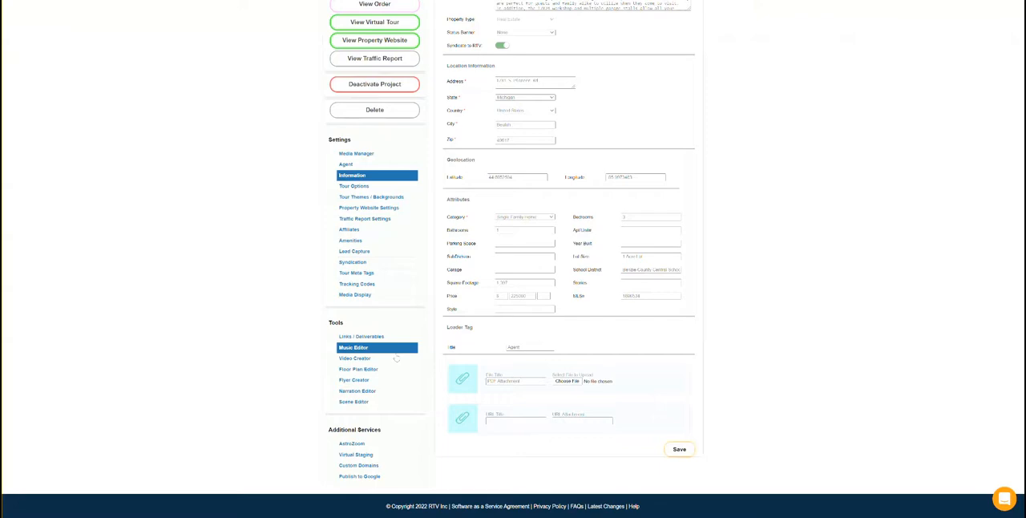
pyautogui.click(361, 336)
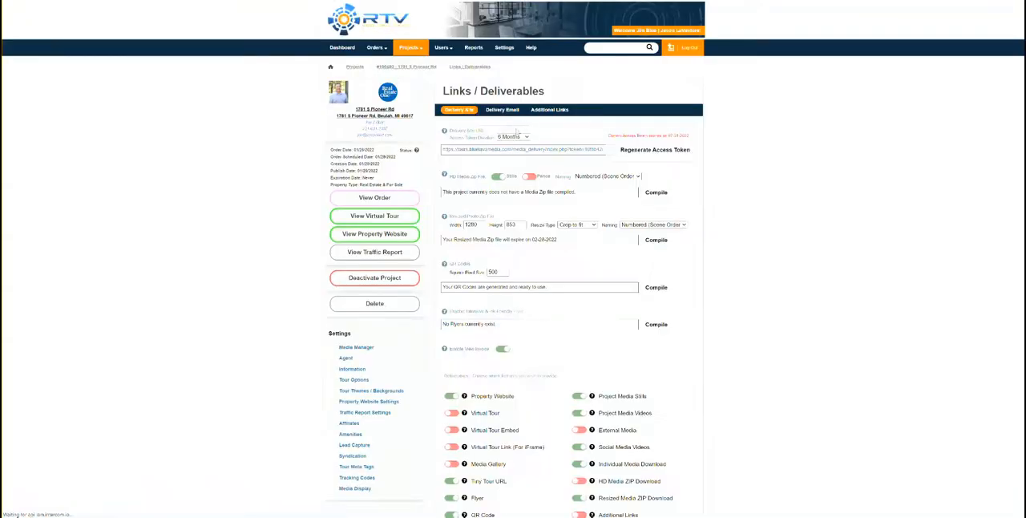
pyautogui.click(518, 151)
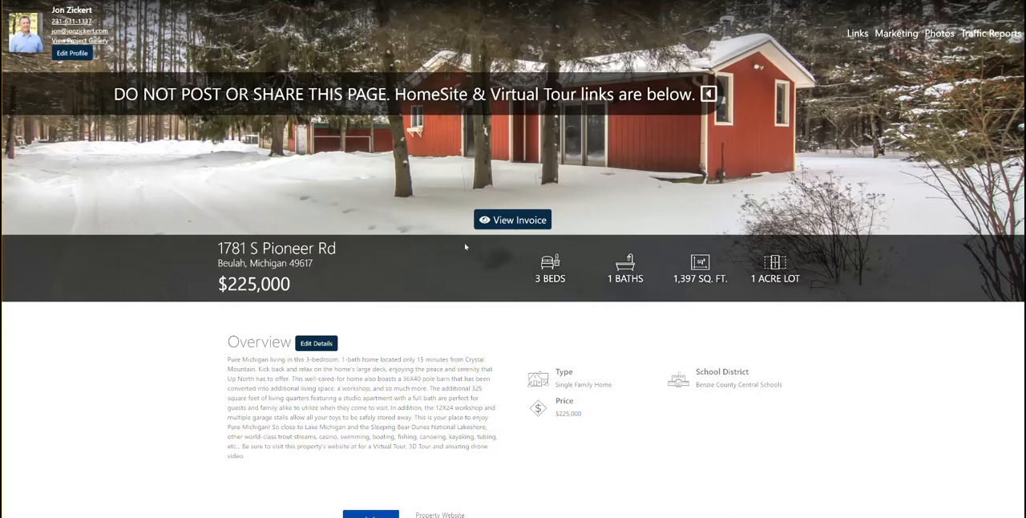
pyautogui.click(512, 221)
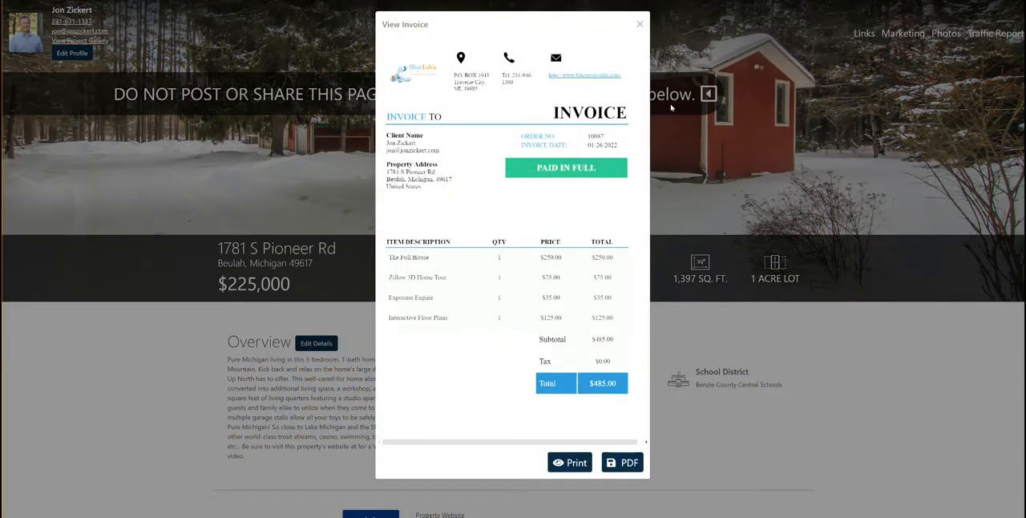
pyautogui.click(639, 24)
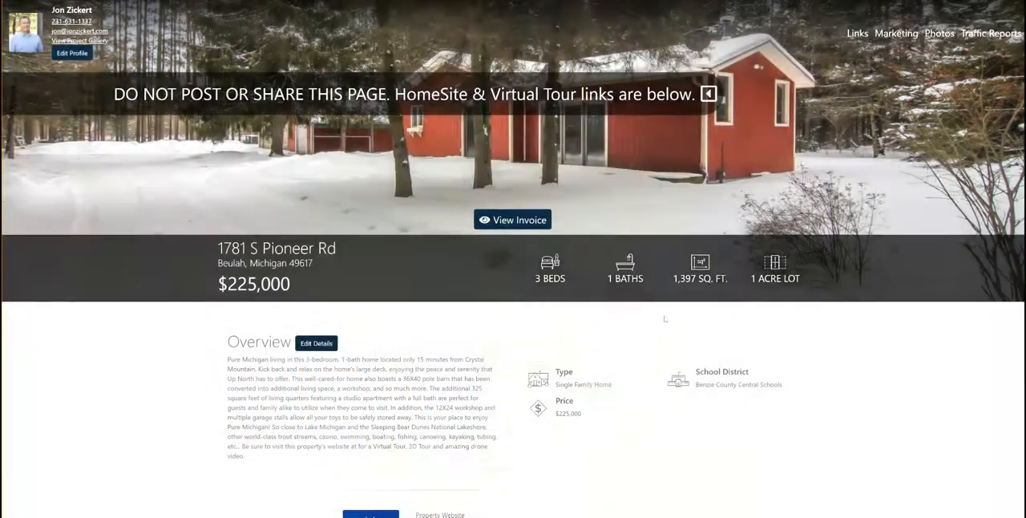
# Examine the Marketing links on the delivery site and browse the project's downloadable photos.
pyautogui.scroll(-4, 672, 352)
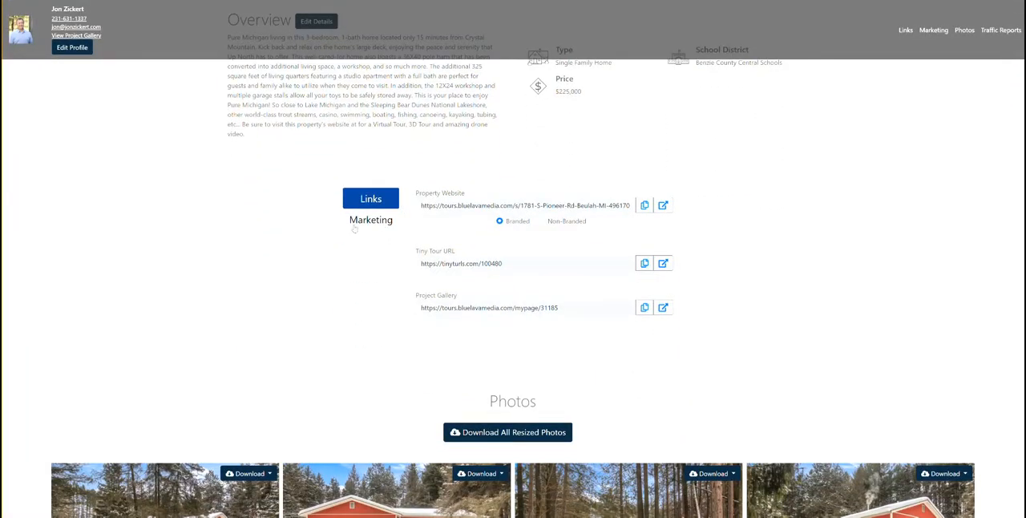
pyautogui.click(376, 222)
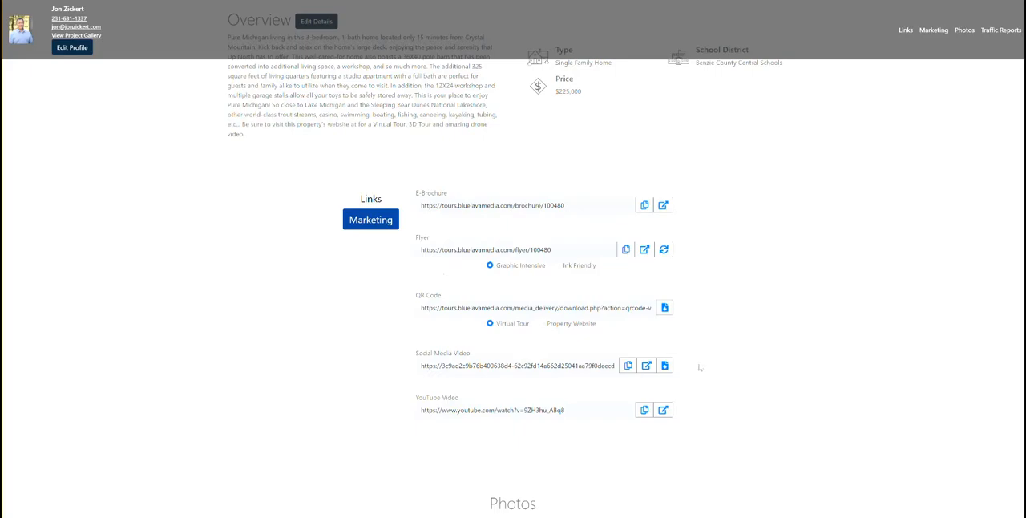
pyautogui.scroll(-5, 706, 292)
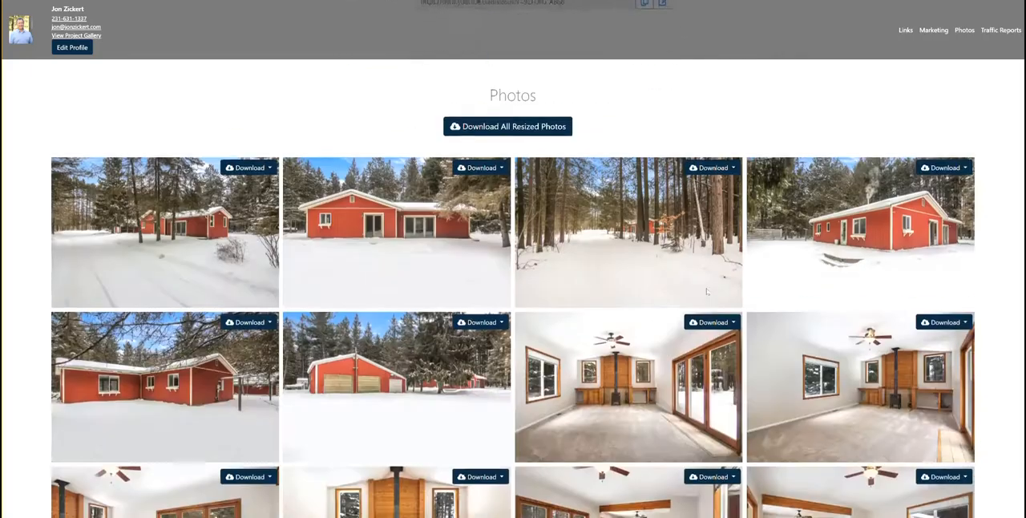
pyautogui.scroll(-10, 706, 292)
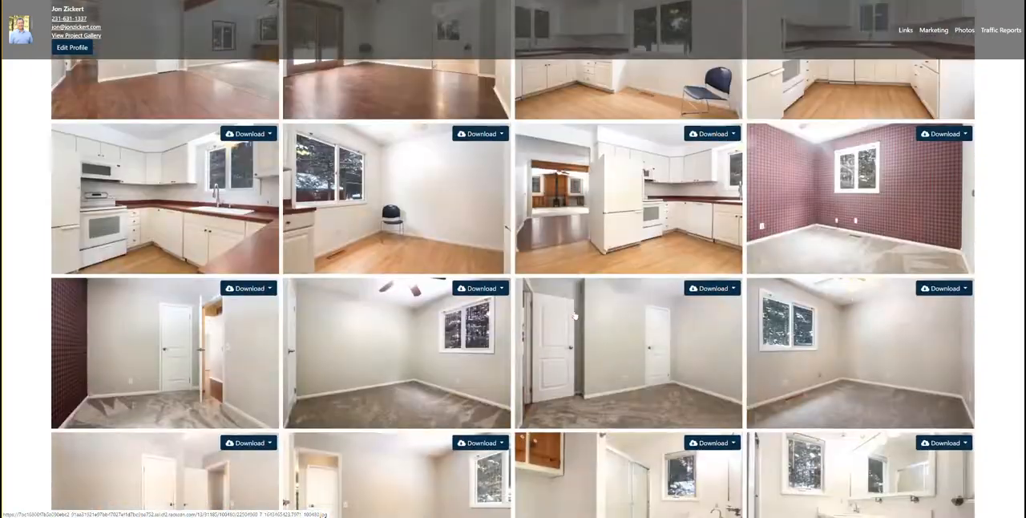
pyautogui.scroll(15, 574, 316)
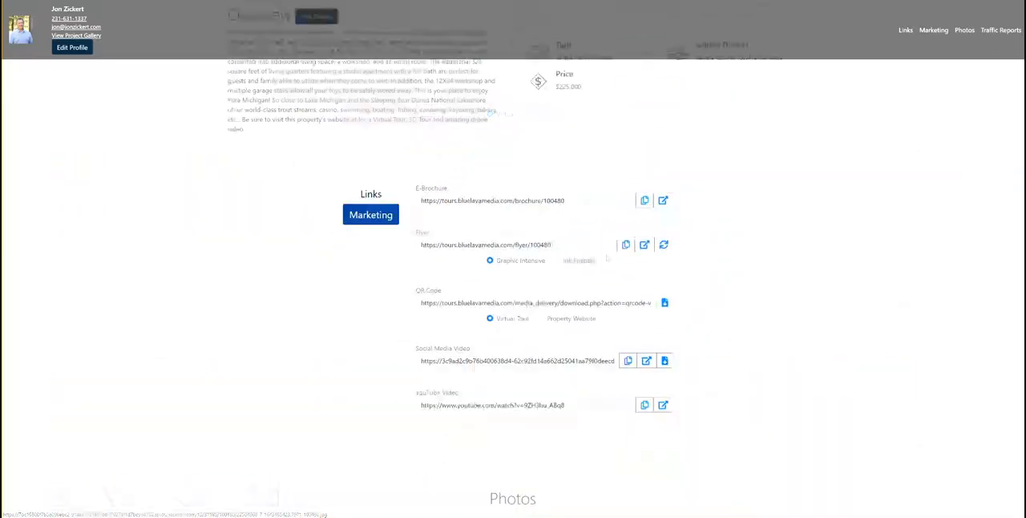
# Look over the Storefront Settings page with its list of ordering system settings, and open the help chat before closing it.
pyautogui.scroll(4, 607, 257)
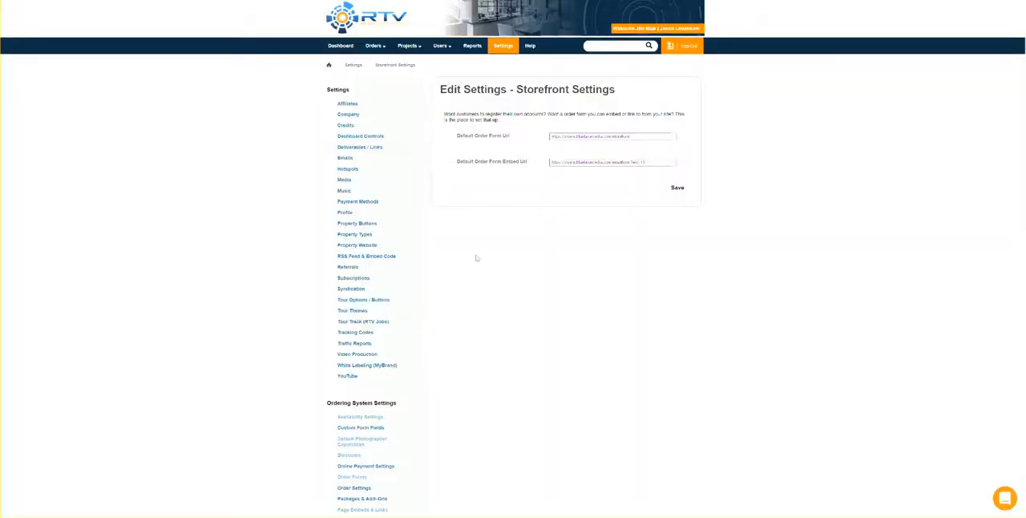
pyautogui.scroll(-2, 460, 312)
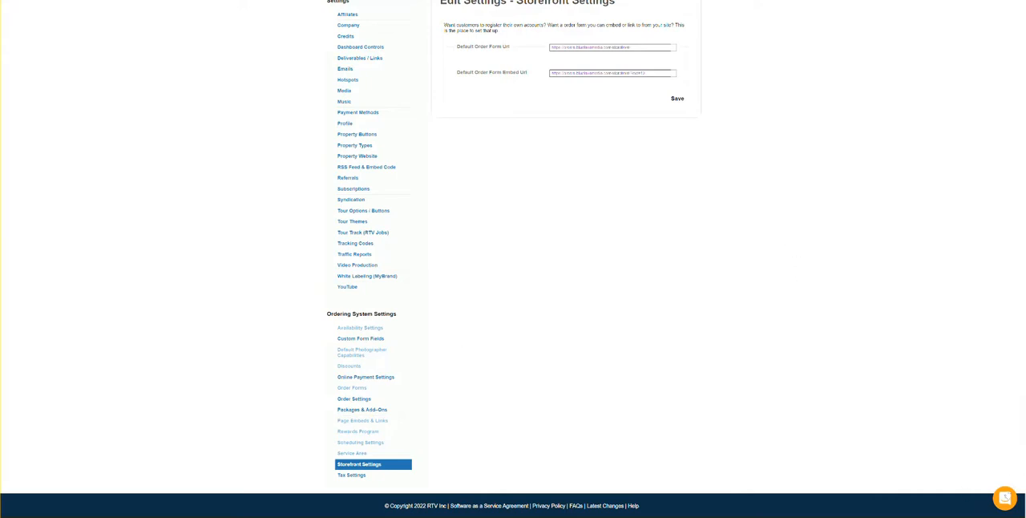
pyautogui.click(1005, 499)
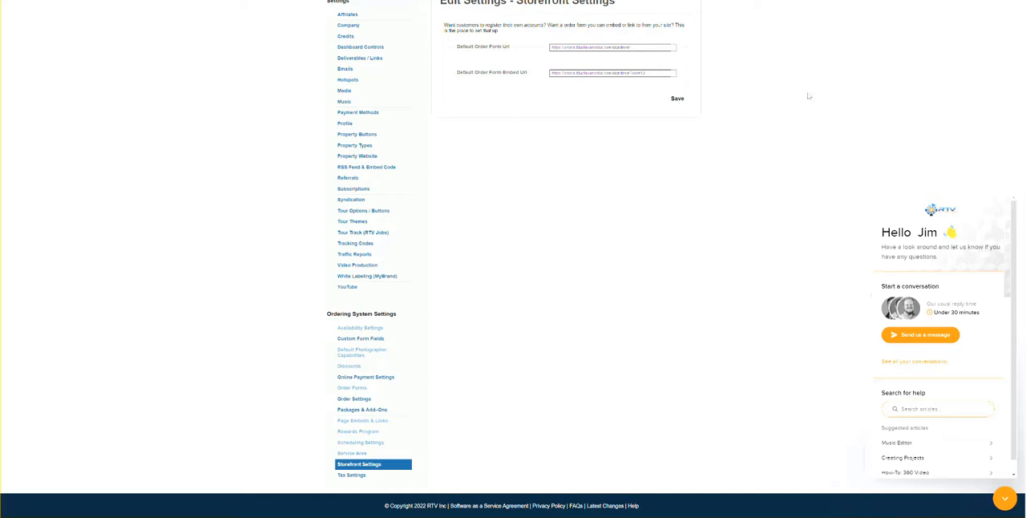
pyautogui.scroll(2, 709, 134)
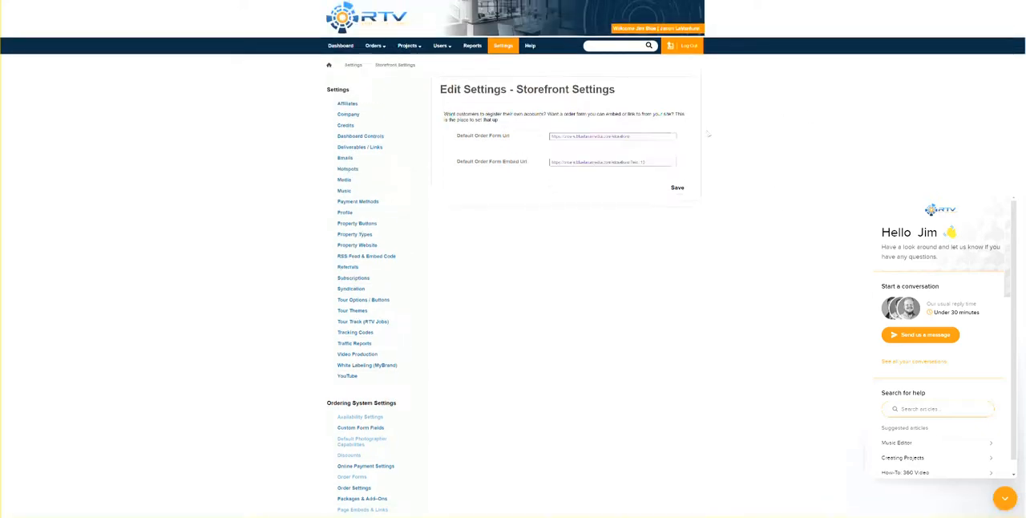
pyautogui.click(1004, 497)
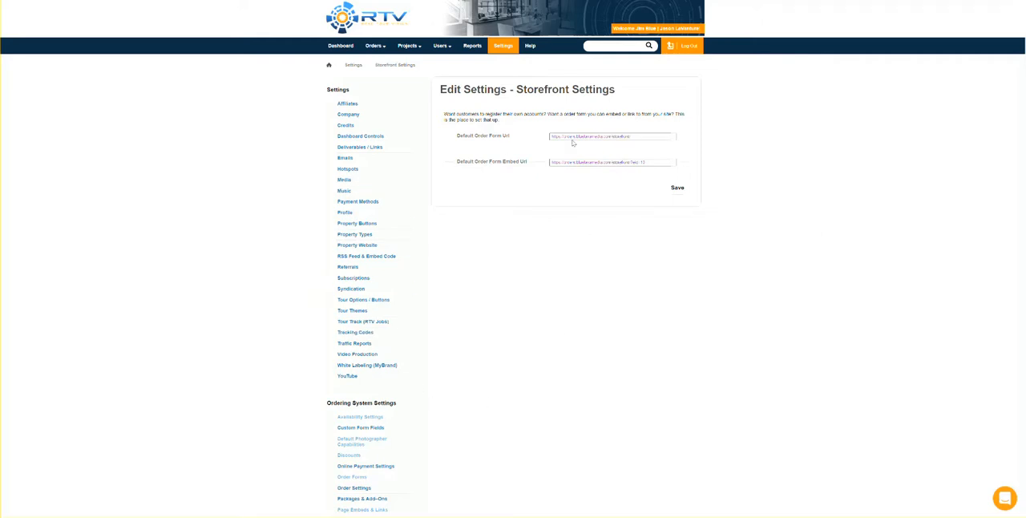
# View the account-wide Traffic Reports settings, and the Traffic Reports settings of the fourth user in the users list.
pyautogui.click(502, 46)
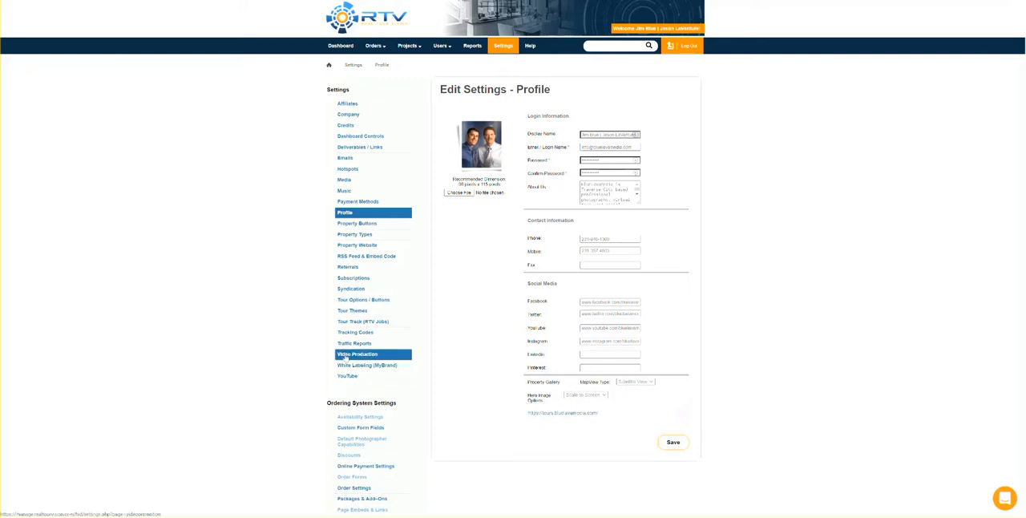
pyautogui.click(358, 344)
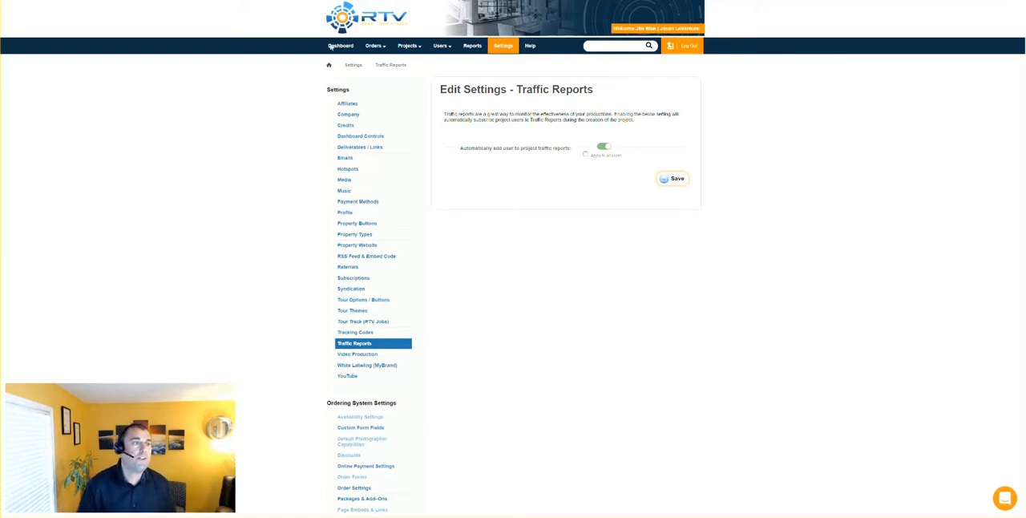
pyautogui.click(442, 48)
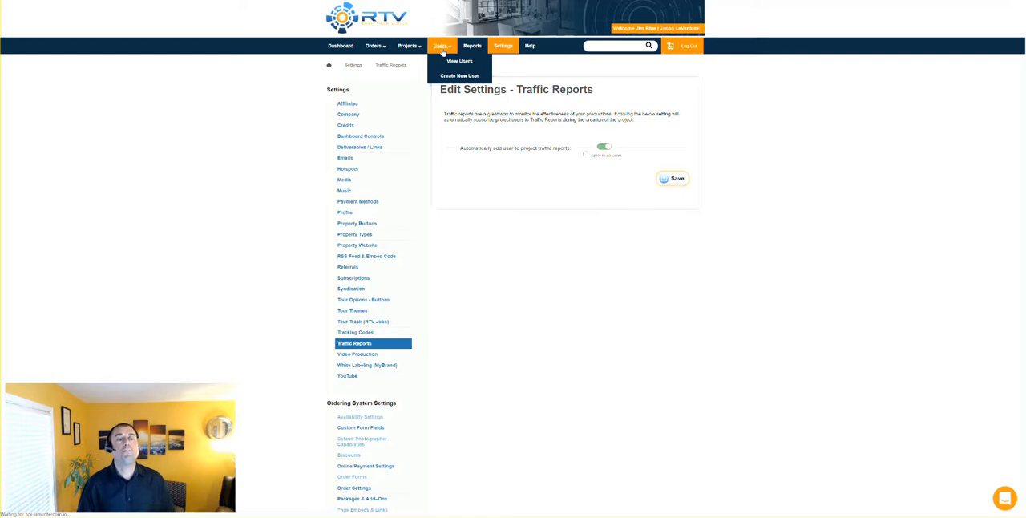
pyautogui.scroll(-1, 372, 226)
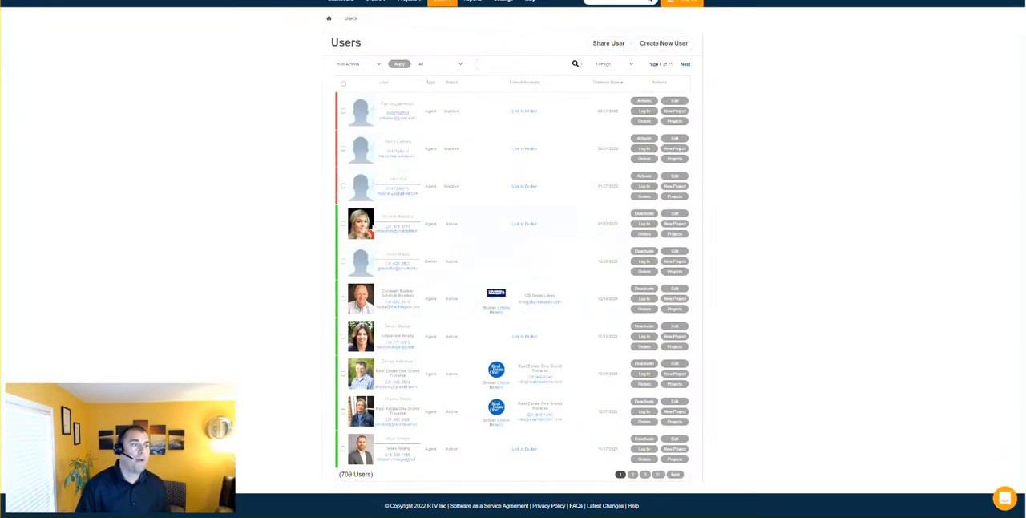
pyautogui.click(371, 227)
pyautogui.scroll(-4, 355, 348)
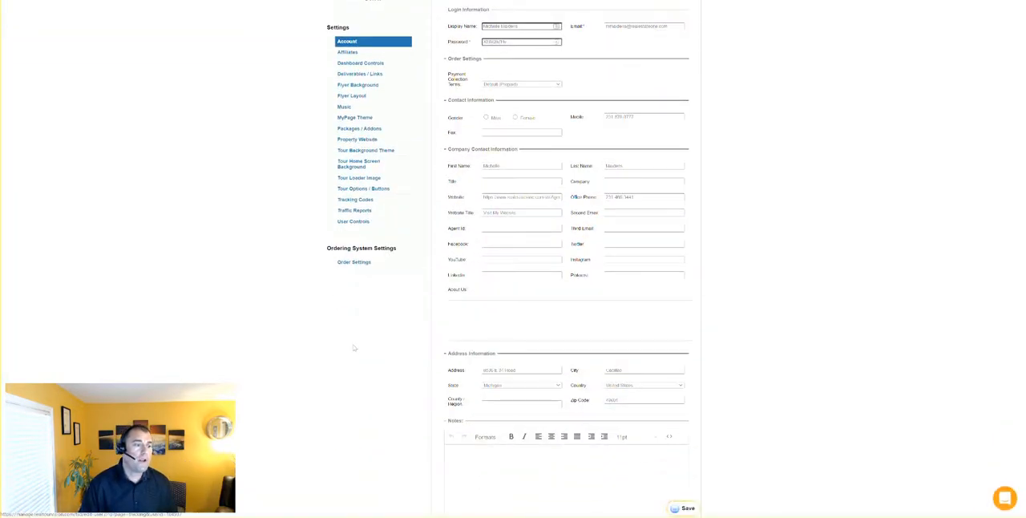
pyautogui.click(358, 212)
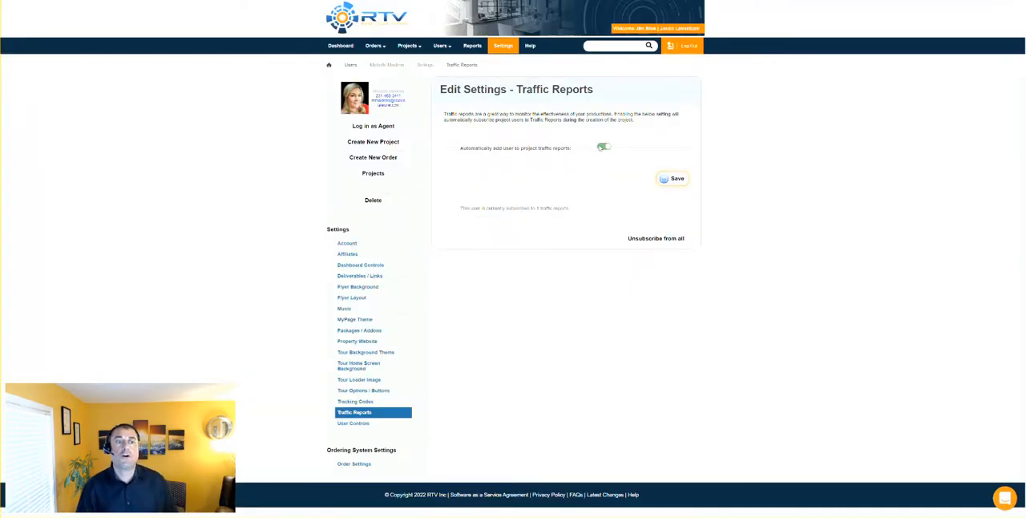
pyautogui.click(606, 147)
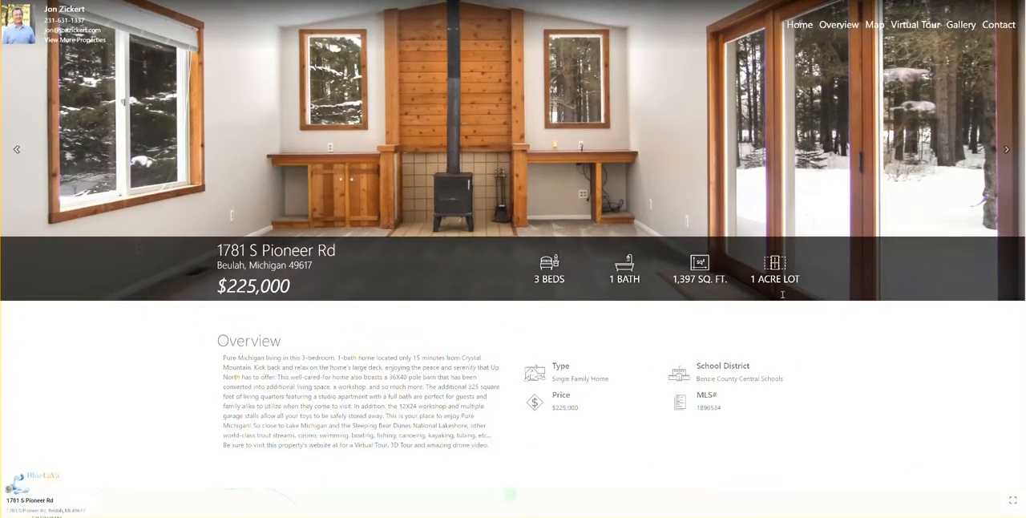
pyautogui.scroll(-8, 782, 294)
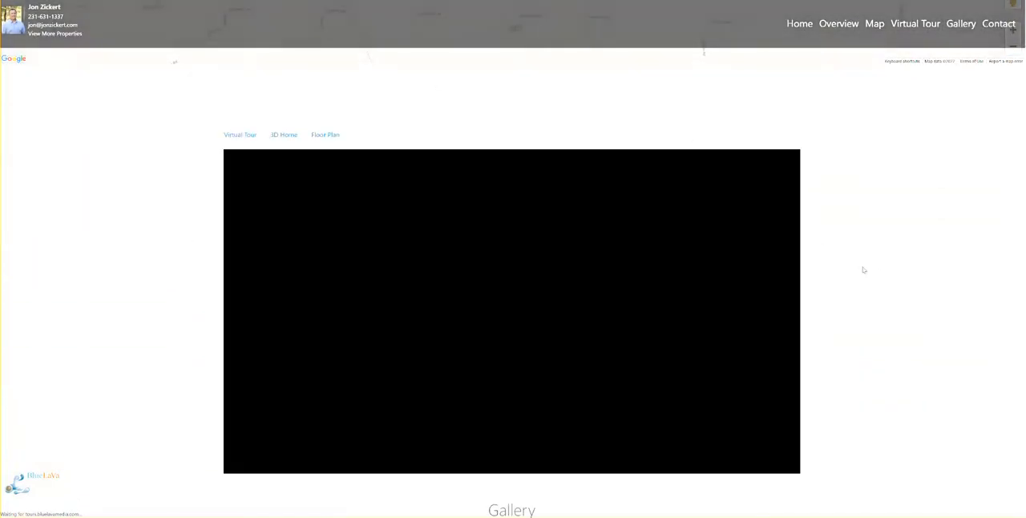
pyautogui.scroll(-1, 863, 270)
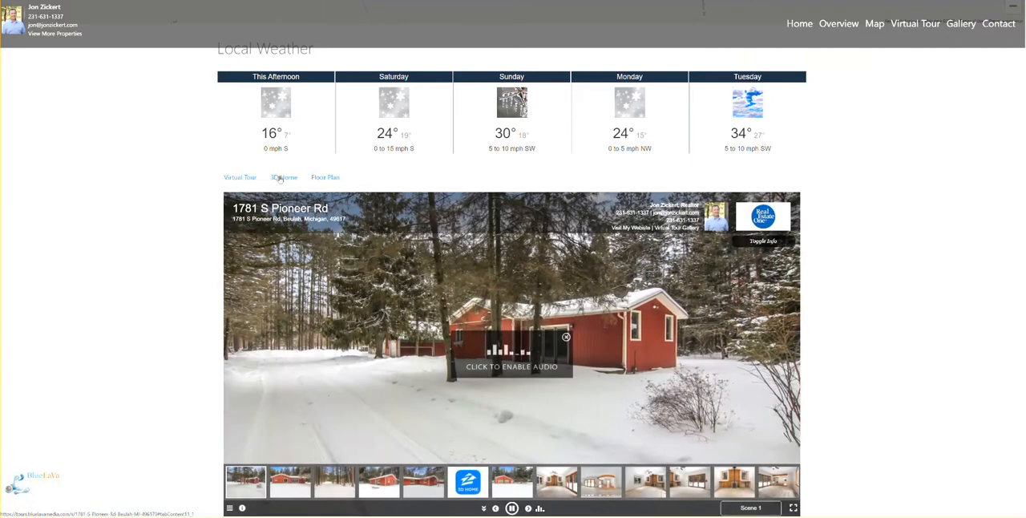
pyautogui.click(282, 178)
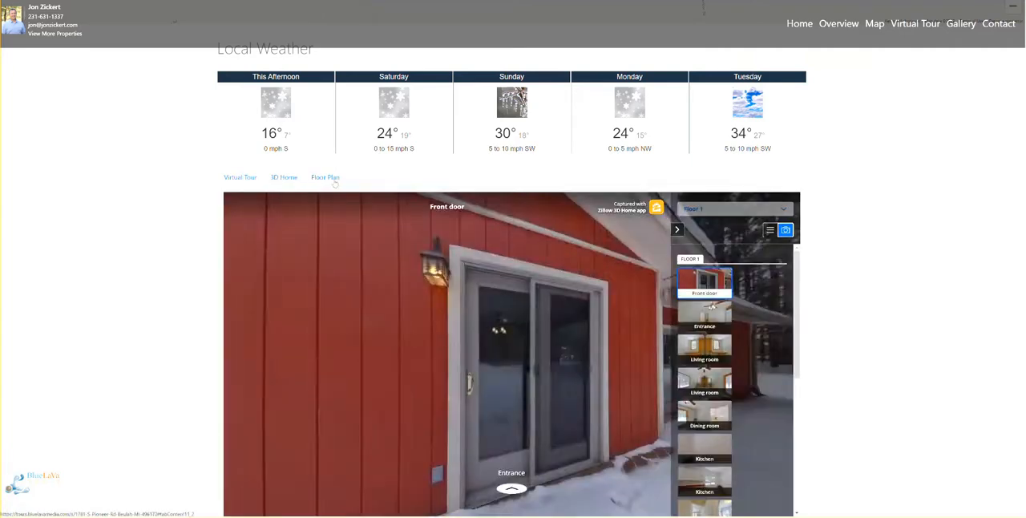
pyautogui.moveTo(557, 294); pyautogui.dragTo(353, 288)
# Show the property's floor plan, view the photo taken between the hall and dining area, and close that photo.
pyautogui.click(325, 178)
pyautogui.scroll(-3, 937, 376)
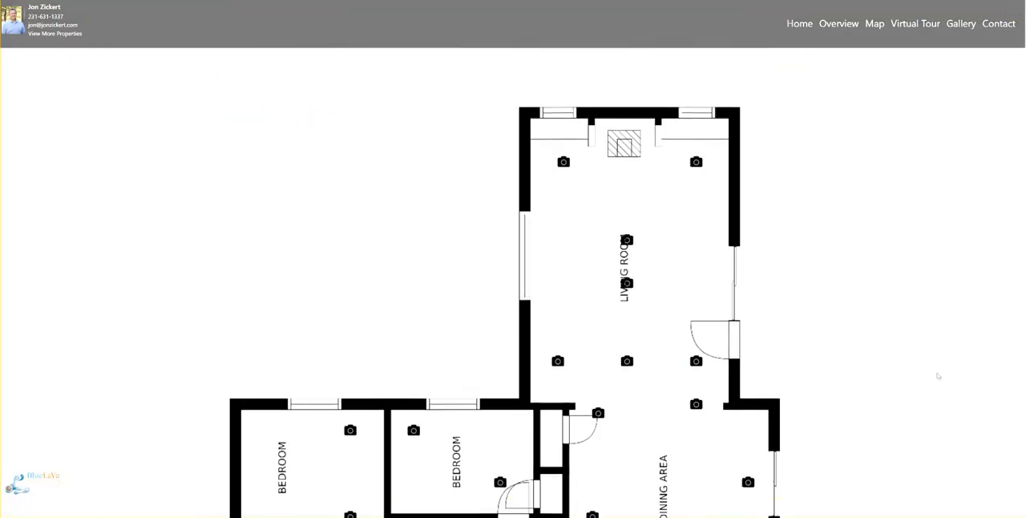
pyautogui.scroll(-5, 883, 199)
pyautogui.scroll(2, 784, 222)
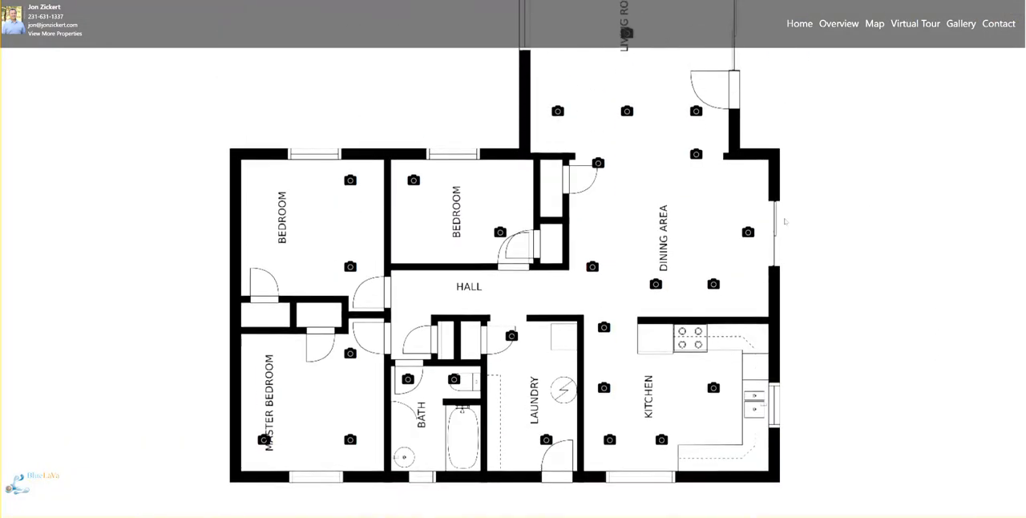
pyautogui.click(593, 268)
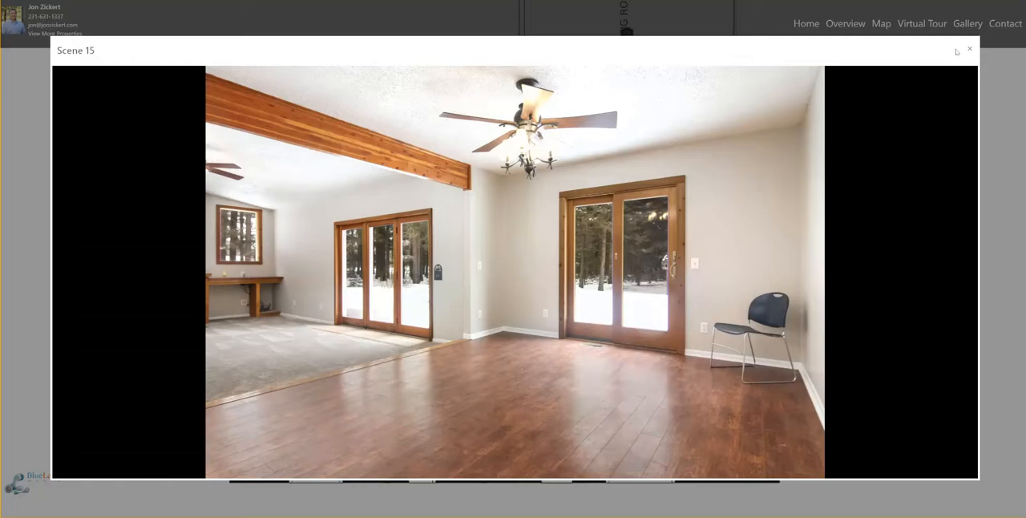
pyautogui.click(968, 49)
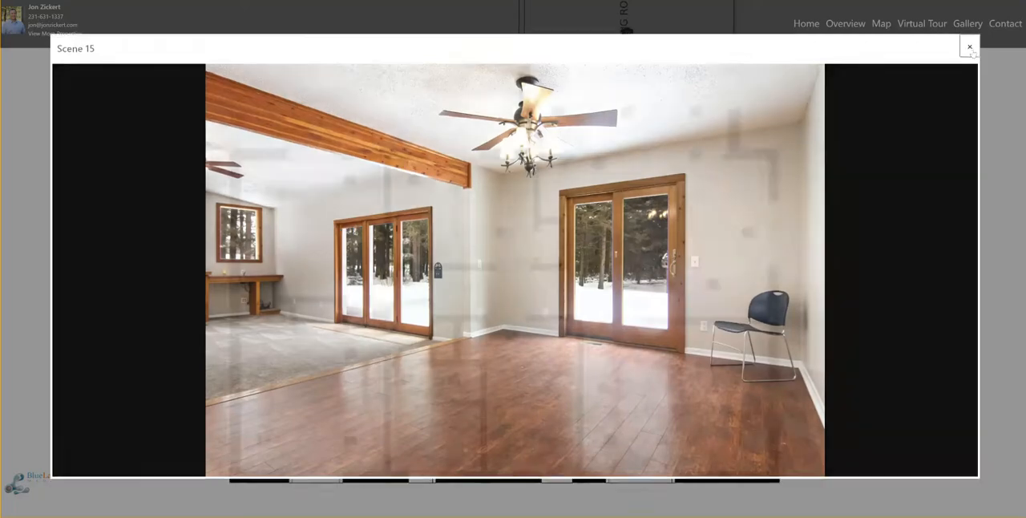
# Browse the property website's photo gallery, and advance the header slideshow through its photos to the 3D tour.
pyautogui.scroll(-6, 870, 298)
pyautogui.scroll(-10, 869, 298)
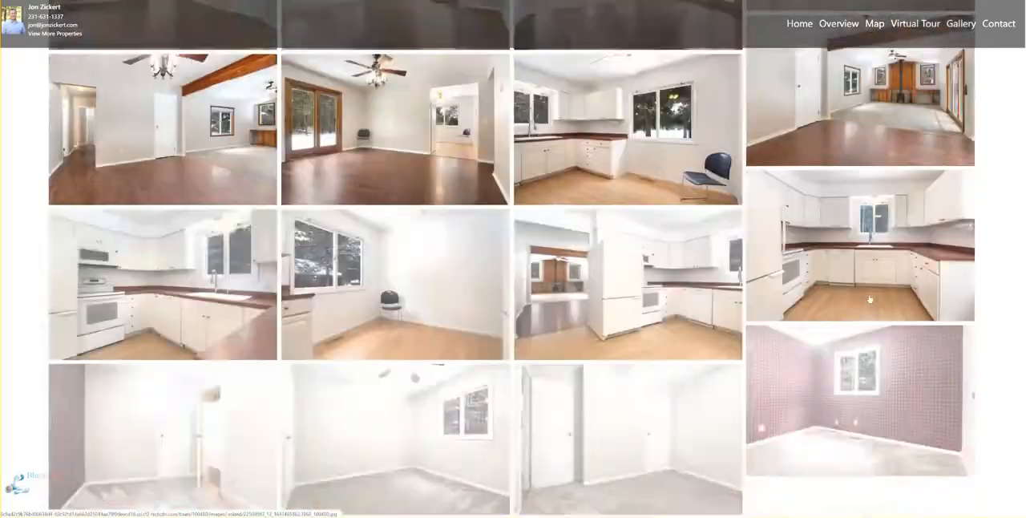
pyautogui.scroll(15, 869, 299)
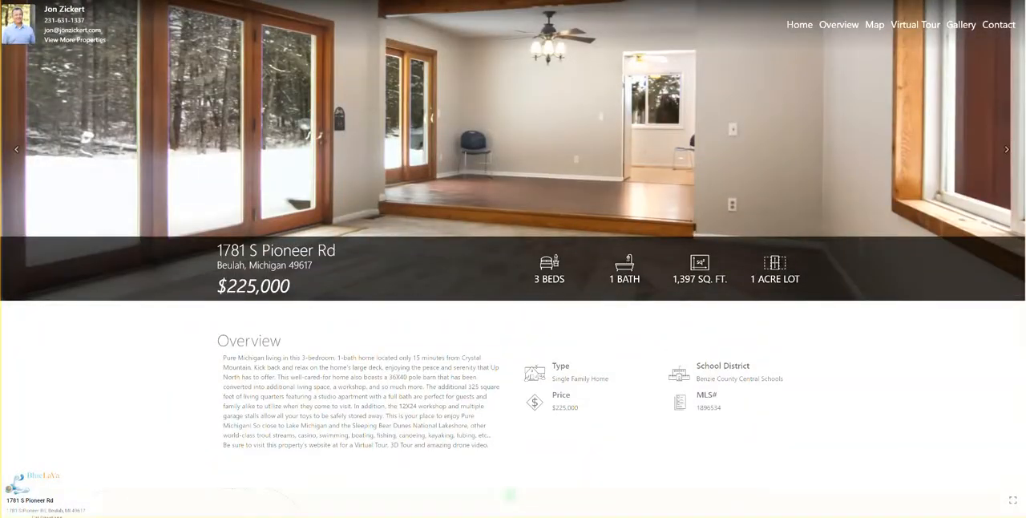
pyautogui.click(1008, 149)
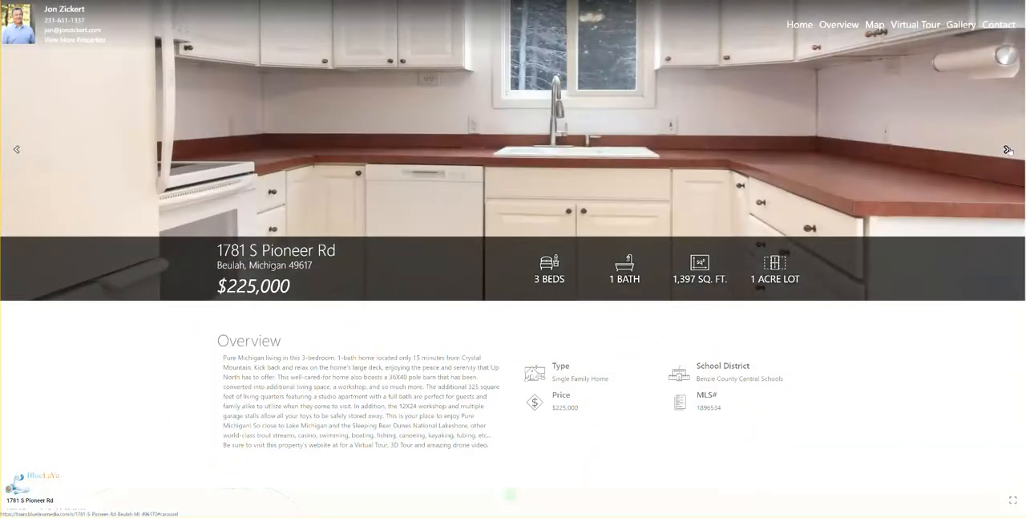
pyautogui.click(1008, 150)
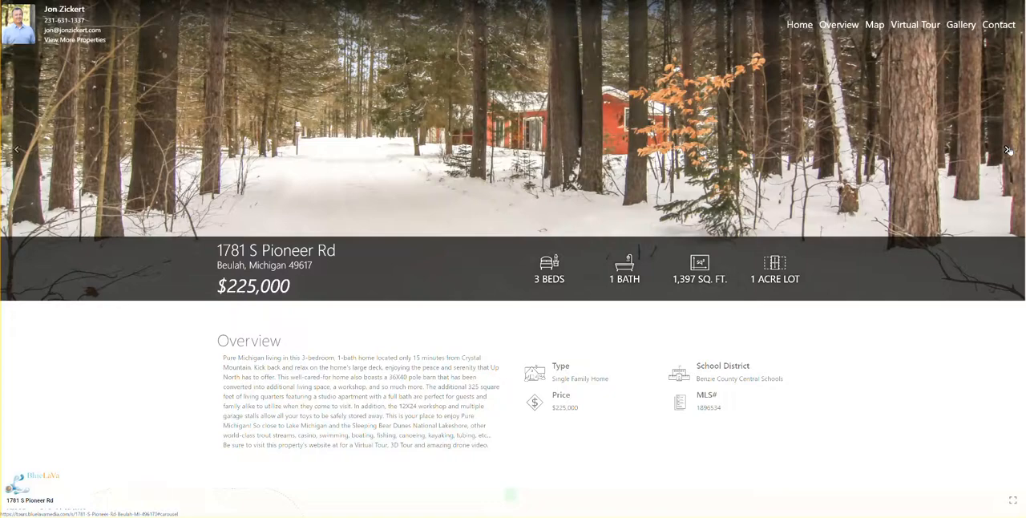
pyautogui.click(1007, 149)
pyautogui.click(1007, 149)
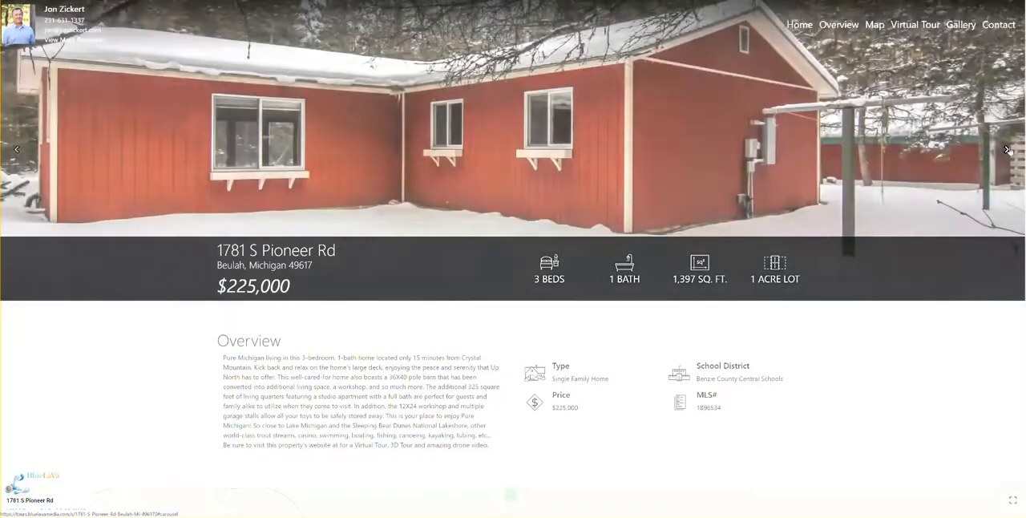
pyautogui.click(1007, 149)
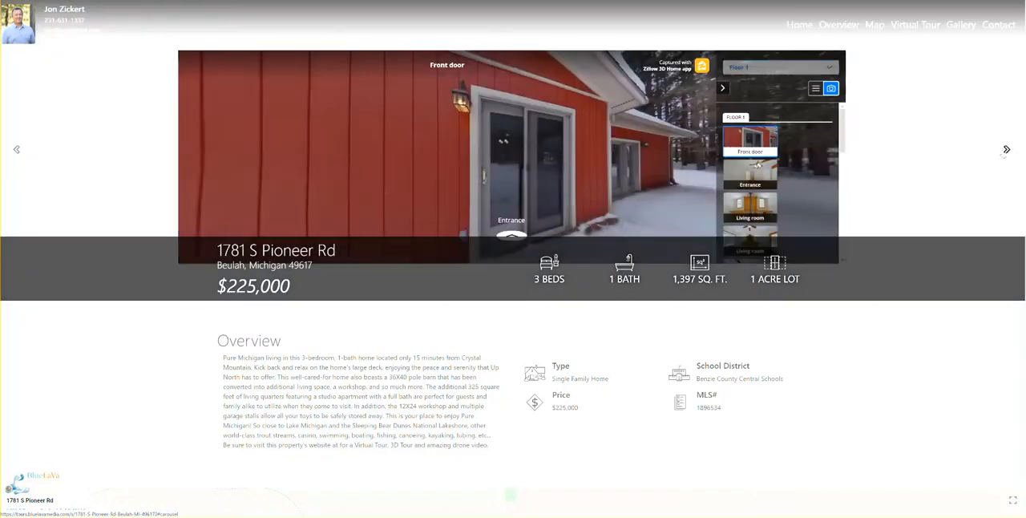
# Hide the 3D tour's room list and walk from the front door through the Entrance to the Living room and back.
pyautogui.click(724, 89)
pyautogui.scroll(-3, 858, 99)
pyautogui.moveTo(442, 50); pyautogui.dragTo(457, 55)
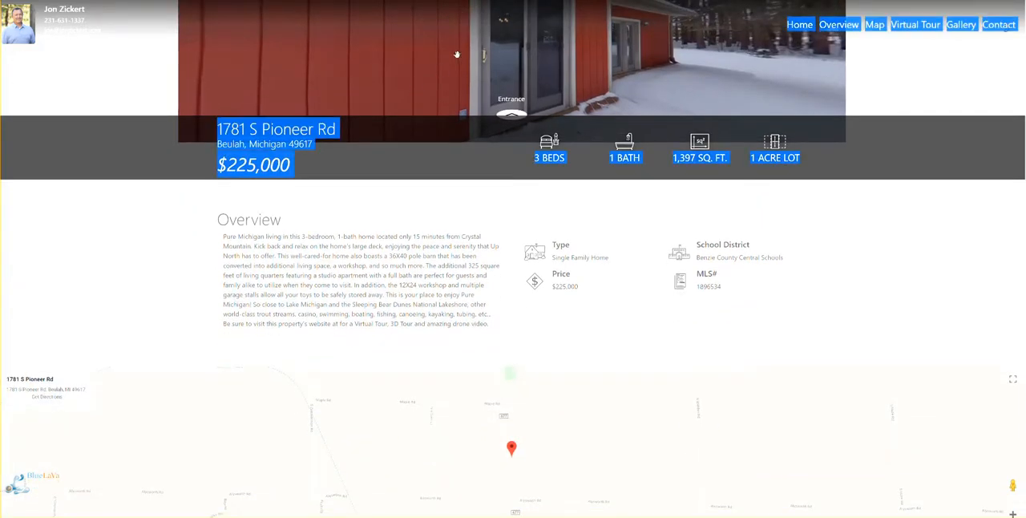
pyautogui.click(474, 200)
pyautogui.scroll(3, 475, 201)
pyautogui.moveTo(479, 138); pyautogui.dragTo(551, 165)
pyautogui.click(525, 212)
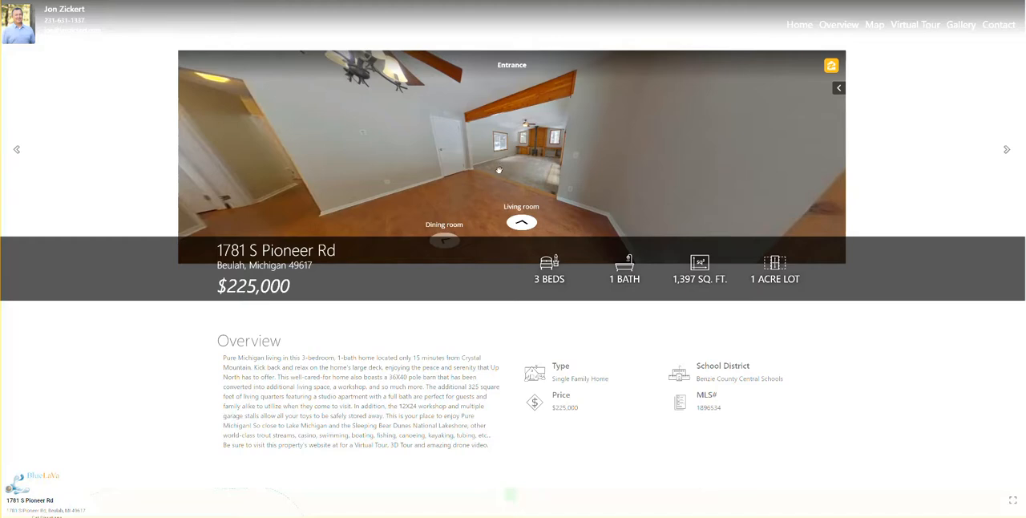
pyautogui.click(521, 222)
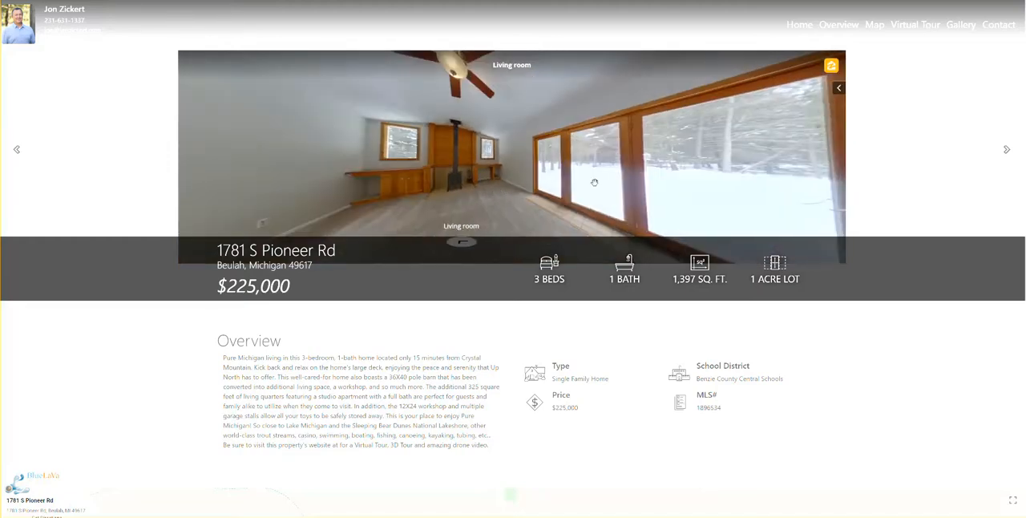
pyautogui.moveTo(634, 165); pyautogui.dragTo(601, 141)
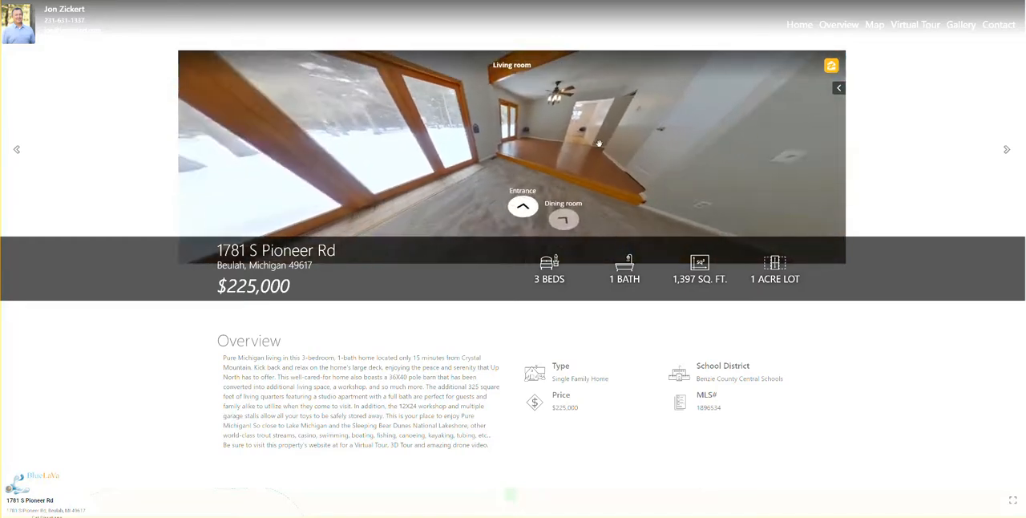
pyautogui.click(524, 206)
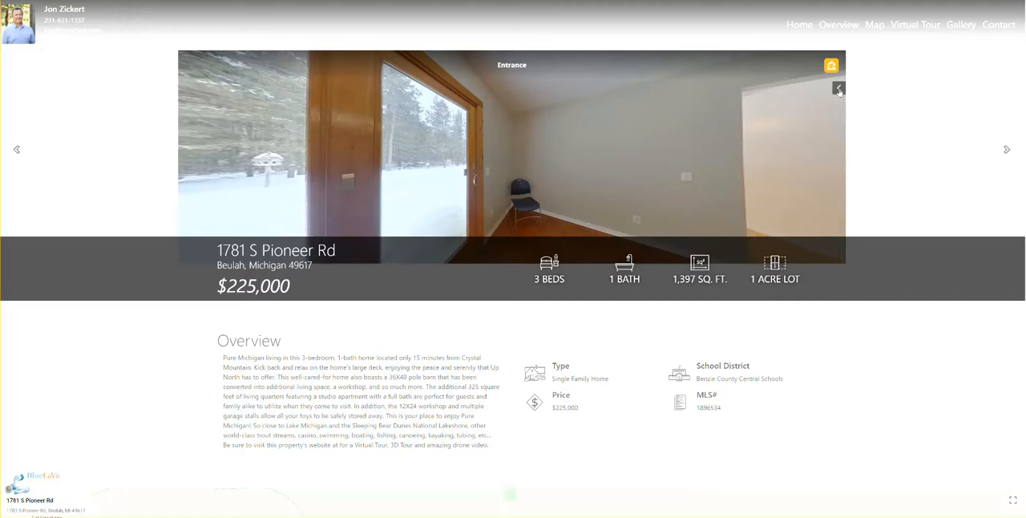
# Expand the 3D tour's room list, jump to the first Hallway scene and walk into the Laundry room.
pyautogui.click(838, 88)
pyautogui.scroll(-5, 753, 168)
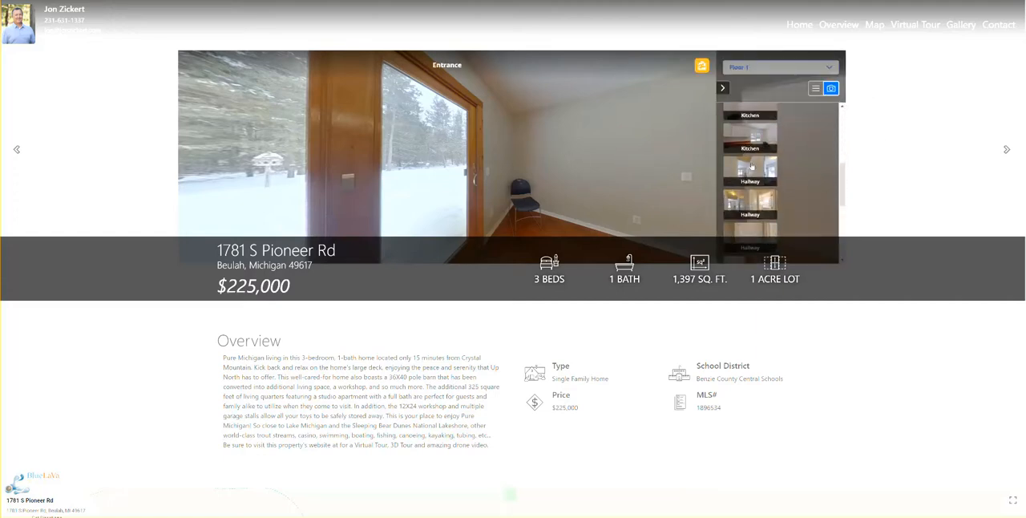
pyautogui.click(749, 166)
pyautogui.moveTo(599, 172); pyautogui.dragTo(341, 172)
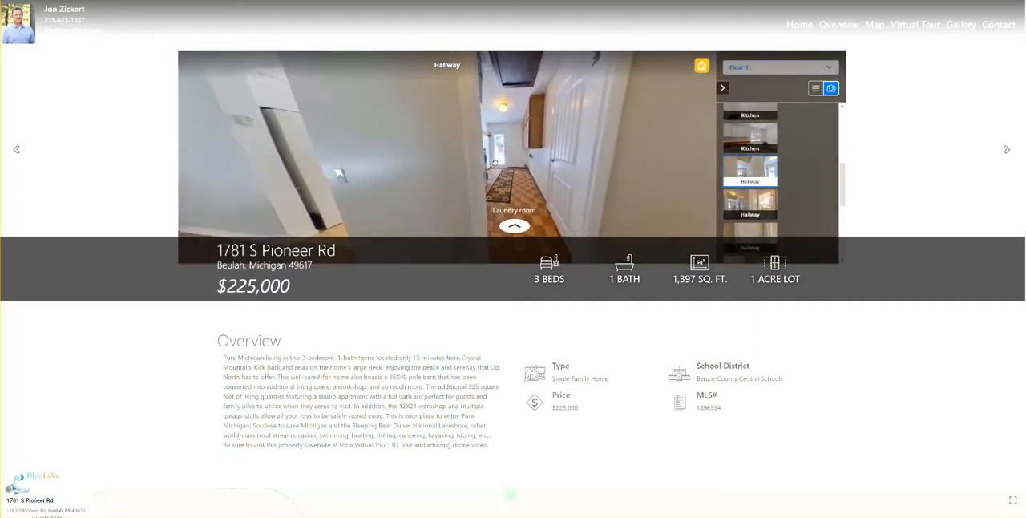
pyautogui.click(515, 227)
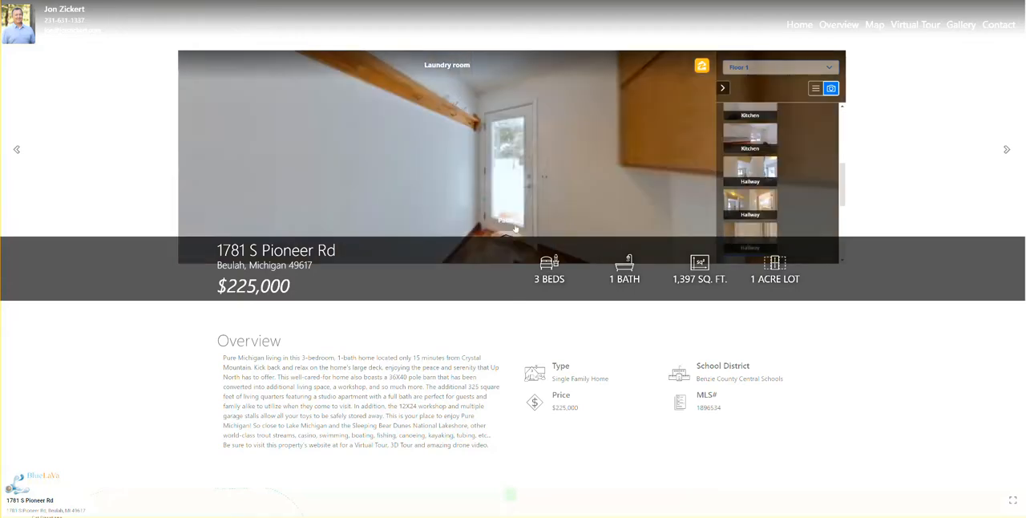
pyautogui.moveTo(568, 176); pyautogui.dragTo(527, 172)
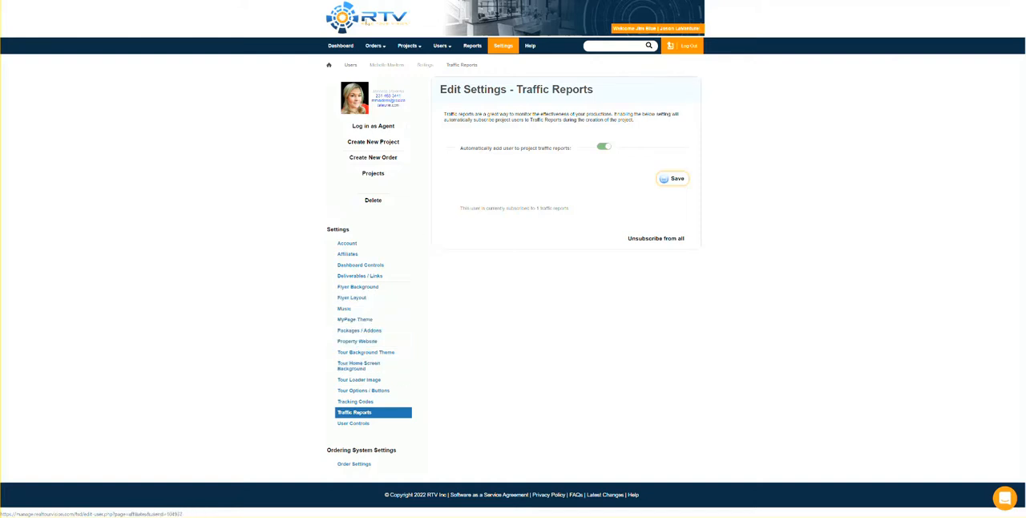
# Return to the RTV management site and open the projects list.
pyautogui.moveTo(406, 48)
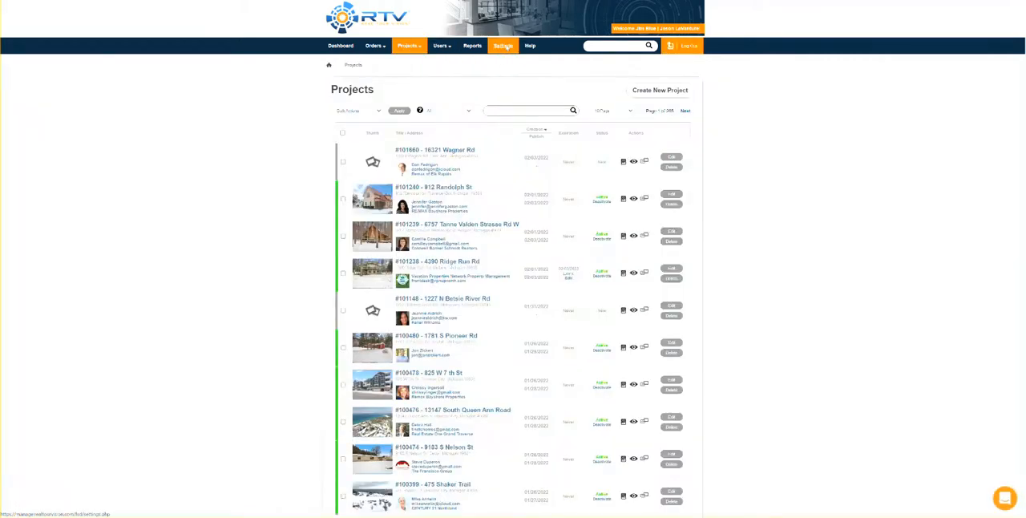
# Open the account-level Property Website settings and go to the page settings switches.
pyautogui.click(503, 46)
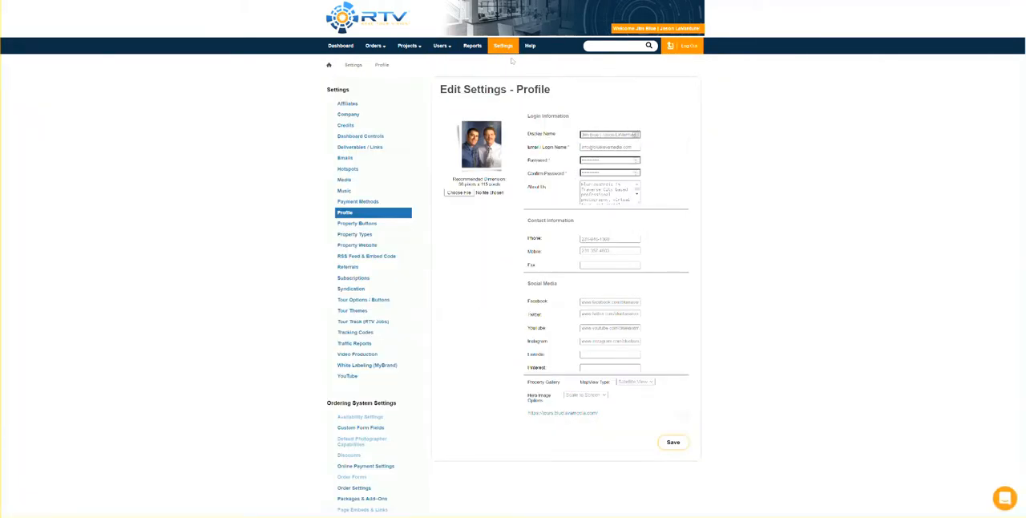
pyautogui.scroll(-2, 712, 256)
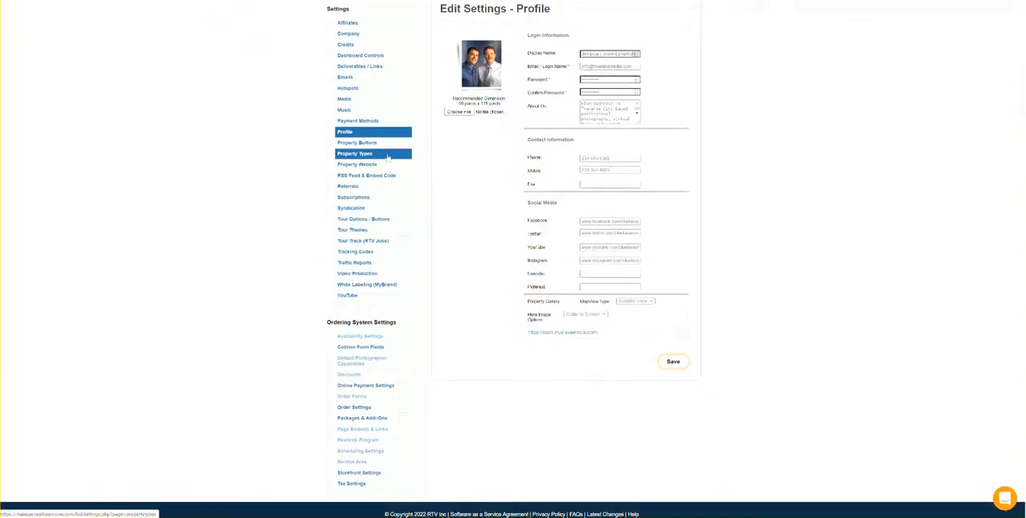
pyautogui.click(361, 165)
pyautogui.scroll(-4, 601, 334)
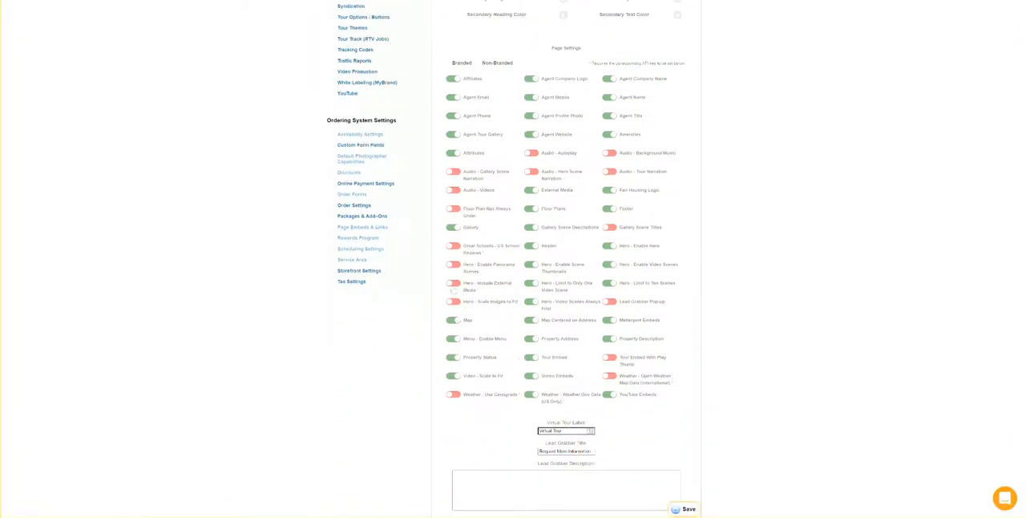
# Try the Hero - Include External Media switch on the Branded and Non-Branded page settings, ending on the Branded set.
pyautogui.click(453, 284)
pyautogui.click(453, 284)
pyautogui.click(490, 64)
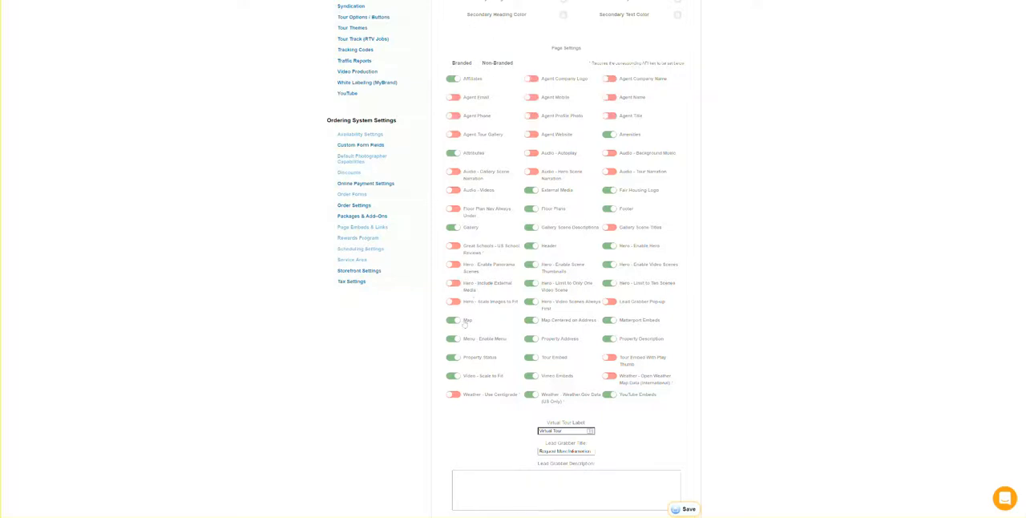
pyautogui.click(451, 285)
pyautogui.click(464, 64)
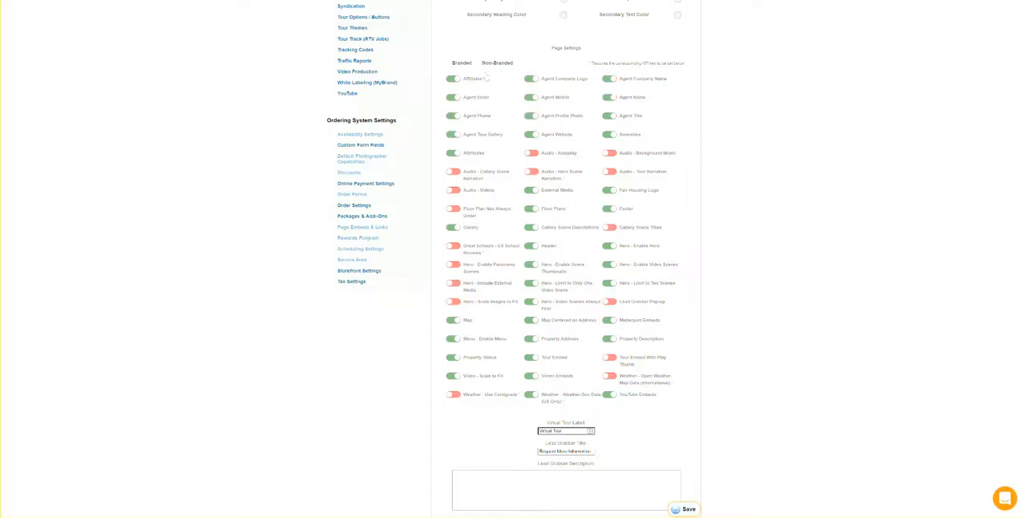
pyautogui.scroll(4, 799, 161)
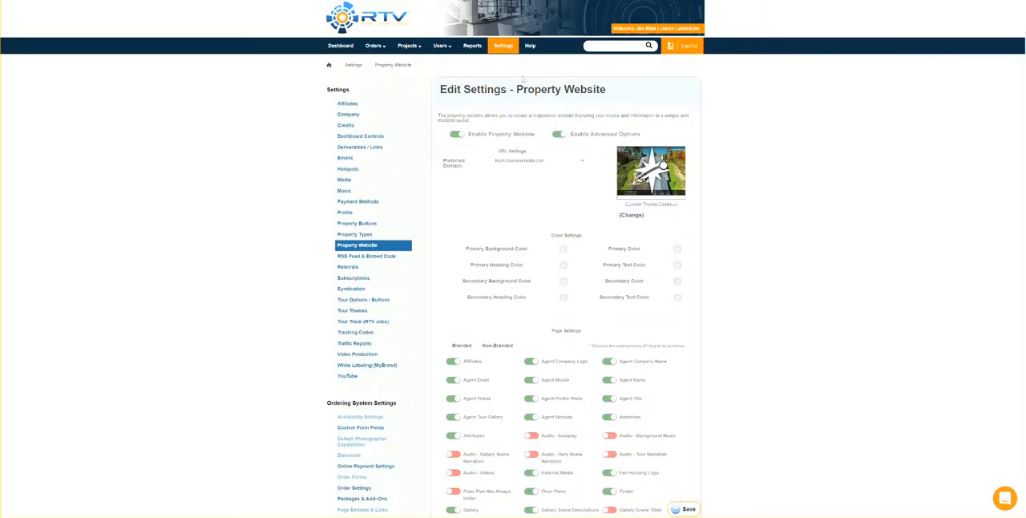
pyautogui.click(407, 46)
pyautogui.click(555, 23)
pyautogui.scroll(-2, 484, 264)
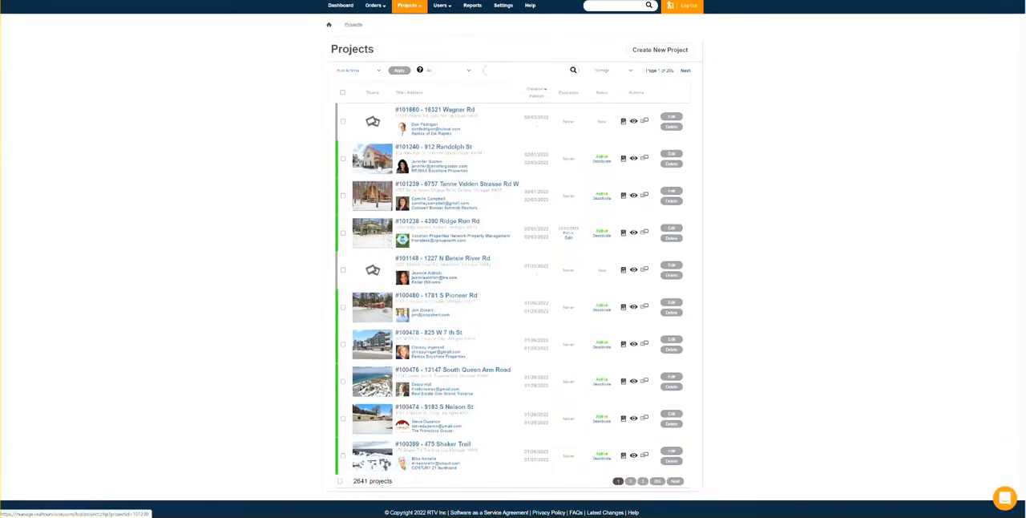
pyautogui.click(483, 264)
pyautogui.scroll(-5, 483, 264)
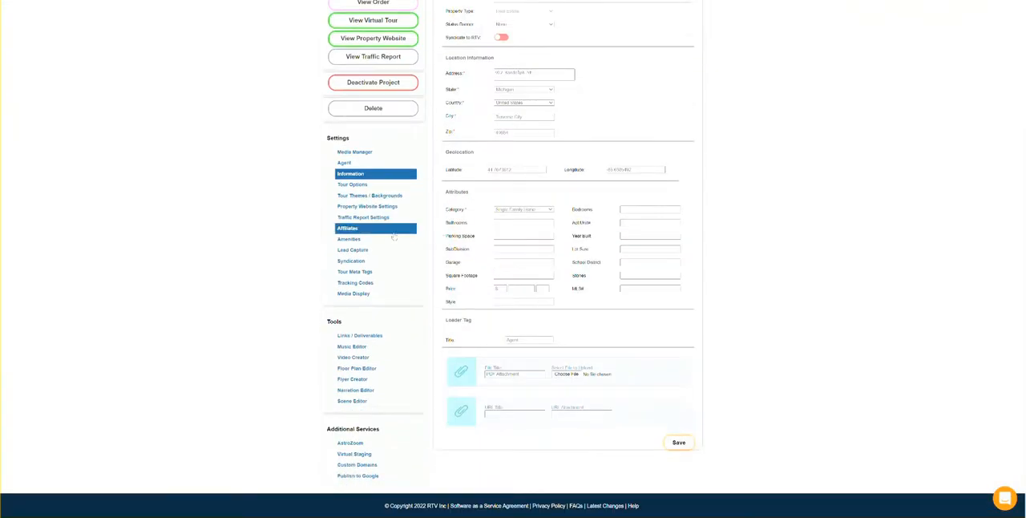
pyautogui.click(369, 210)
pyautogui.scroll(-8, 507, 253)
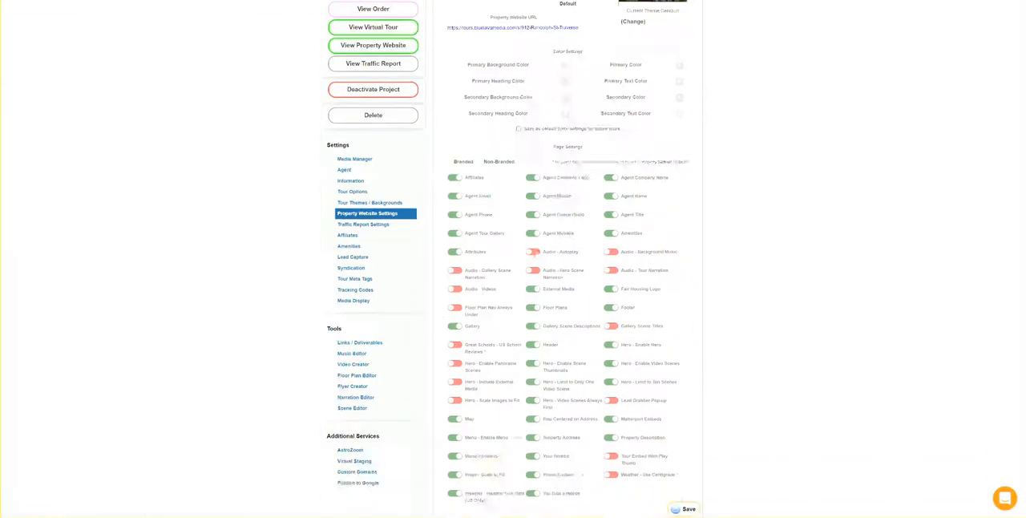
# Switch Hero - Include External Media on and back off in the project's branded page settings.
pyautogui.click(454, 253)
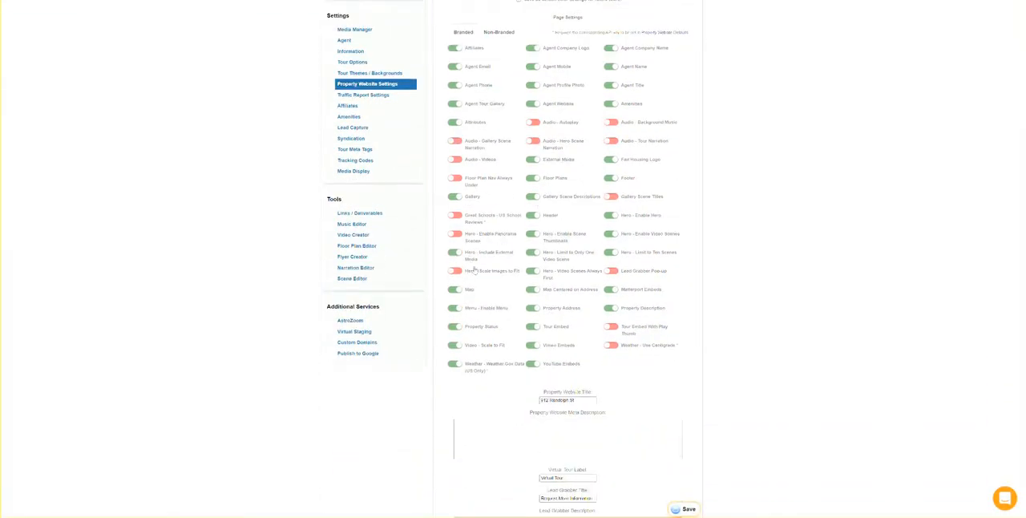
pyautogui.click(455, 254)
pyautogui.scroll(3, 353, 185)
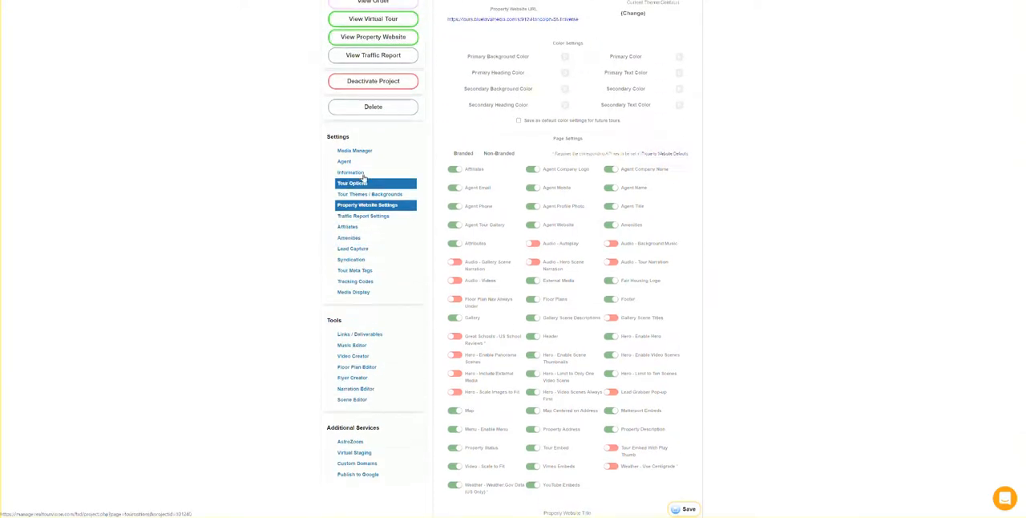
# Leave the project's website settings without saving and look through its scenes in the Media Manager.
pyautogui.click(354, 151)
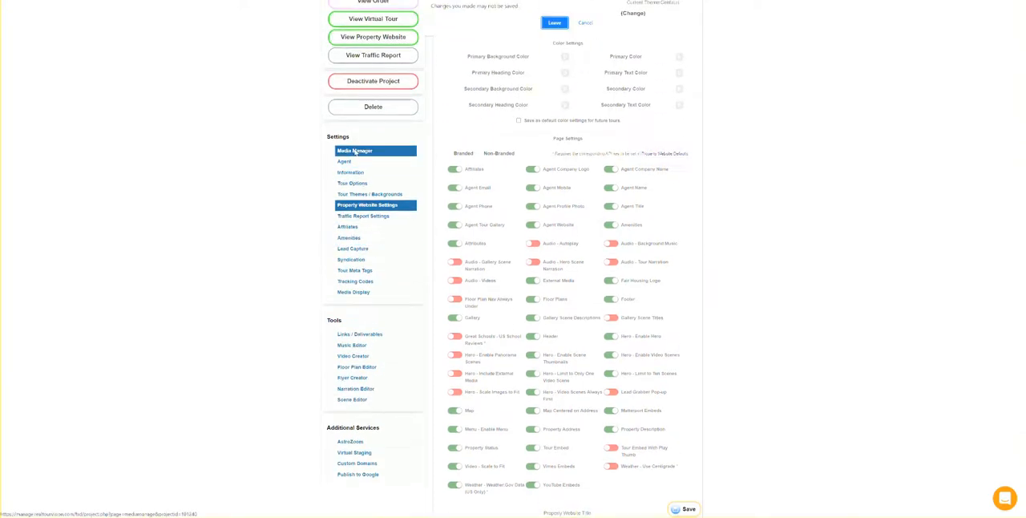
pyautogui.click(563, 23)
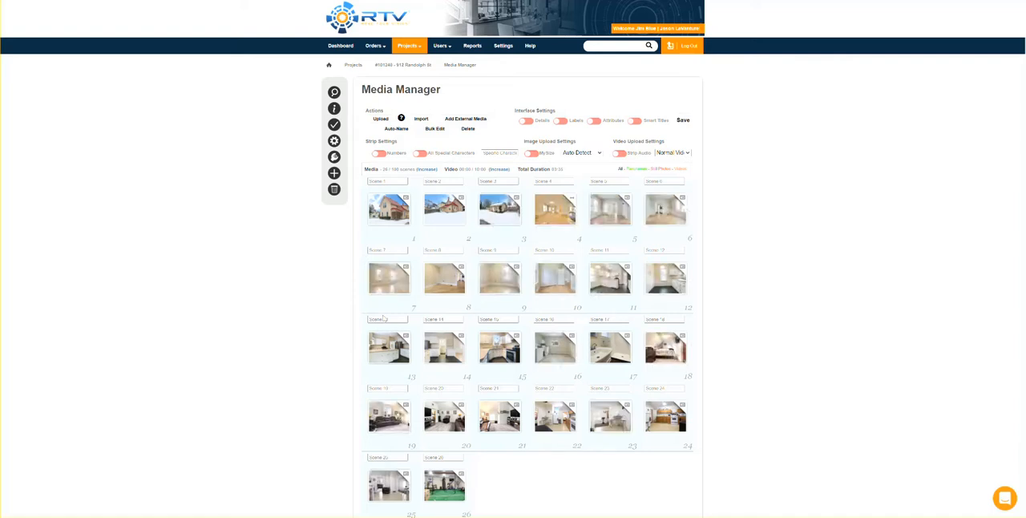
pyautogui.scroll(-1, 614, 292)
pyautogui.scroll(1, 549, 270)
# Open the account's Tour Track (RTV Jobs) settings and review the equipment, capability and certification options.
pyautogui.click(501, 47)
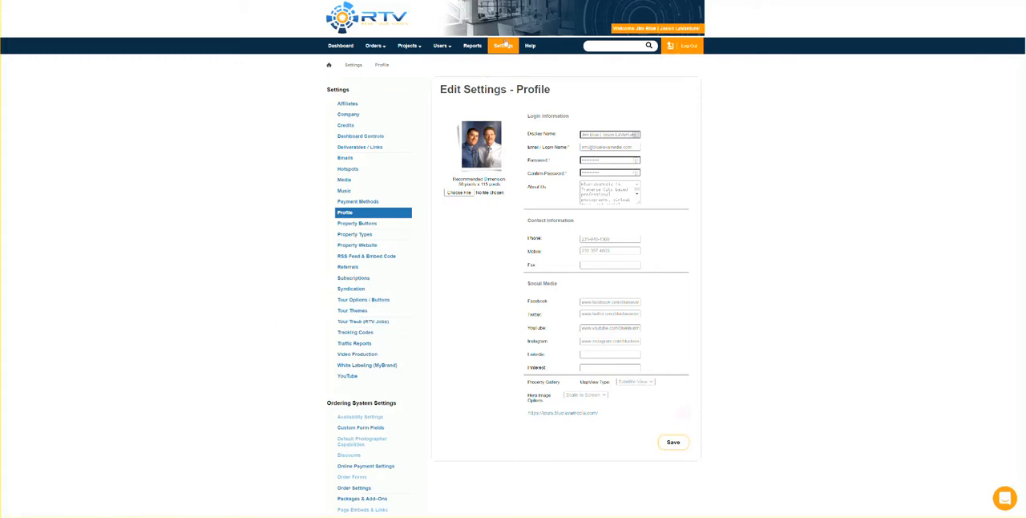
pyautogui.click(359, 322)
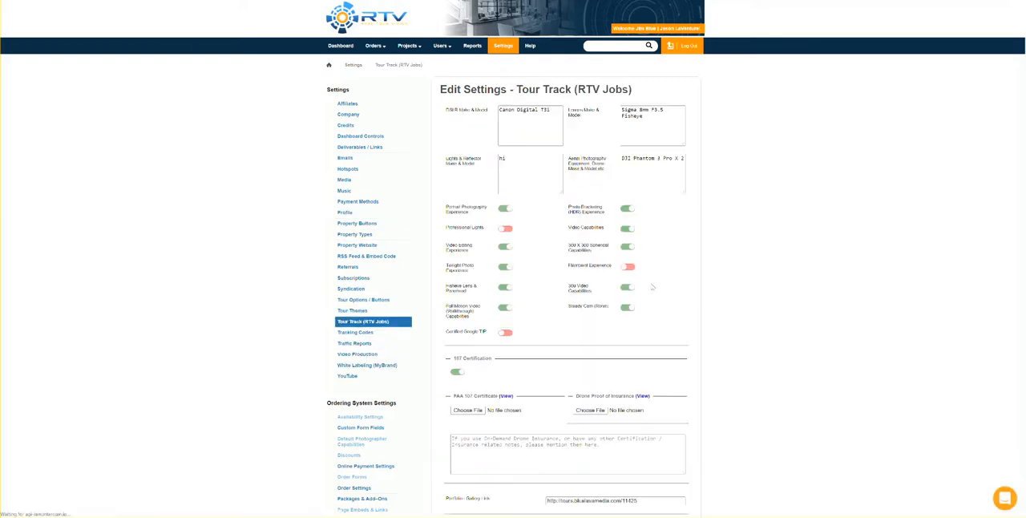
pyautogui.scroll(-1, 646, 181)
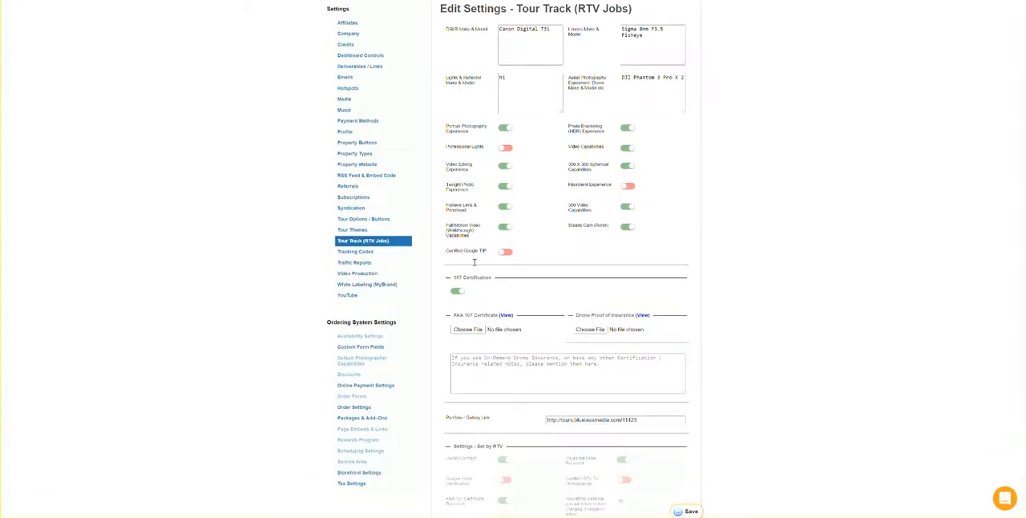
pyautogui.scroll(-1, 732, 218)
pyautogui.scroll(2, 735, 258)
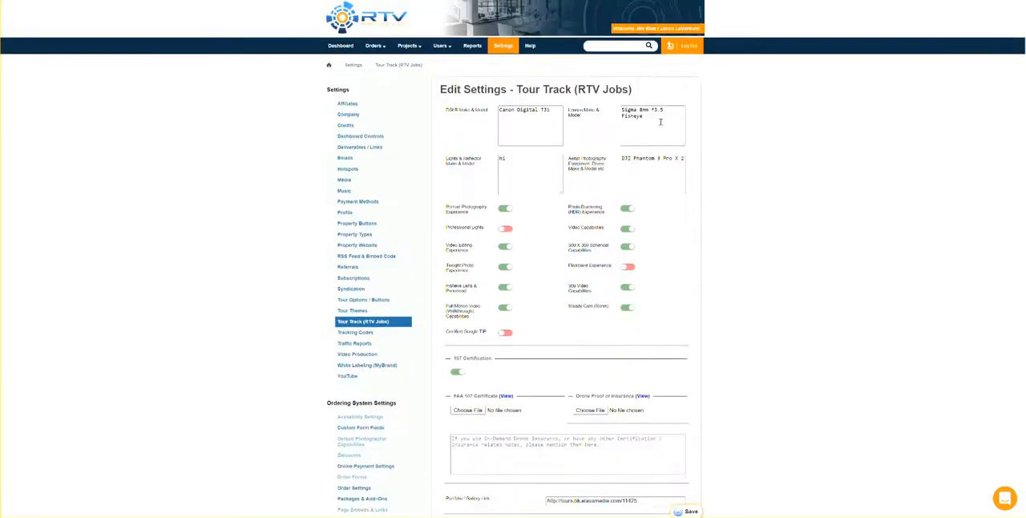
# Return to the dashboard, open RTV Tour Track System from Preferred Vendors & More, and read through its orientation page.
pyautogui.moveTo(399, 50)
pyautogui.click(340, 46)
pyautogui.scroll(-6, 678, 209)
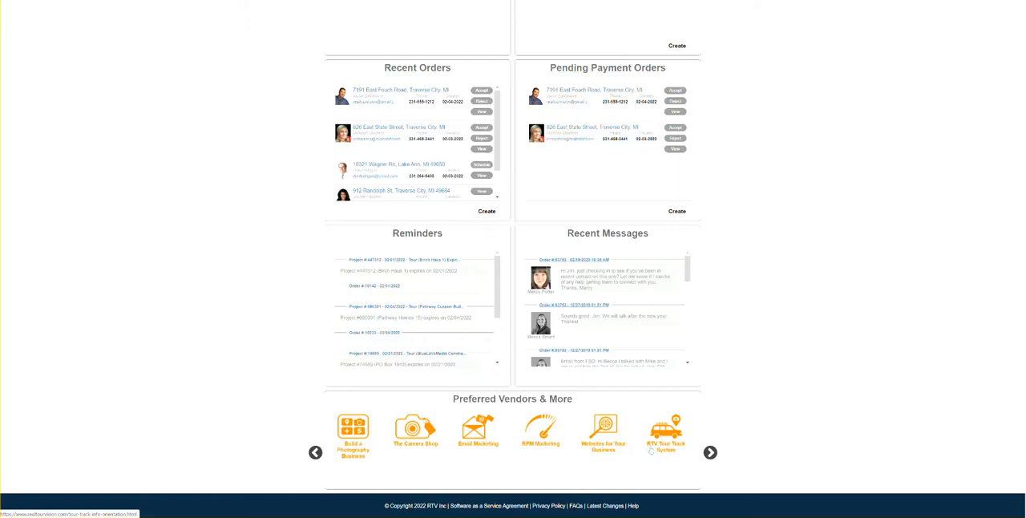
pyautogui.click(672, 442)
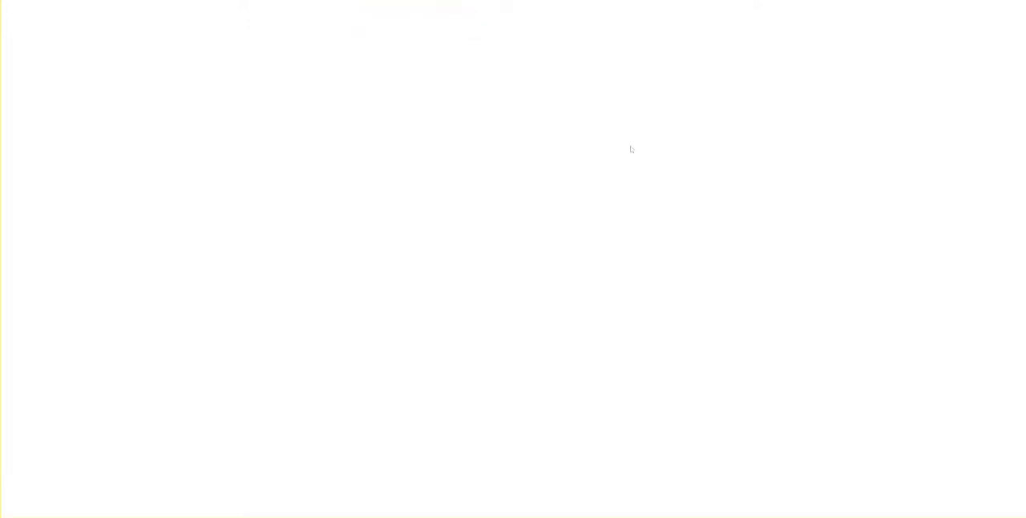
pyautogui.scroll(-3, 598, 250)
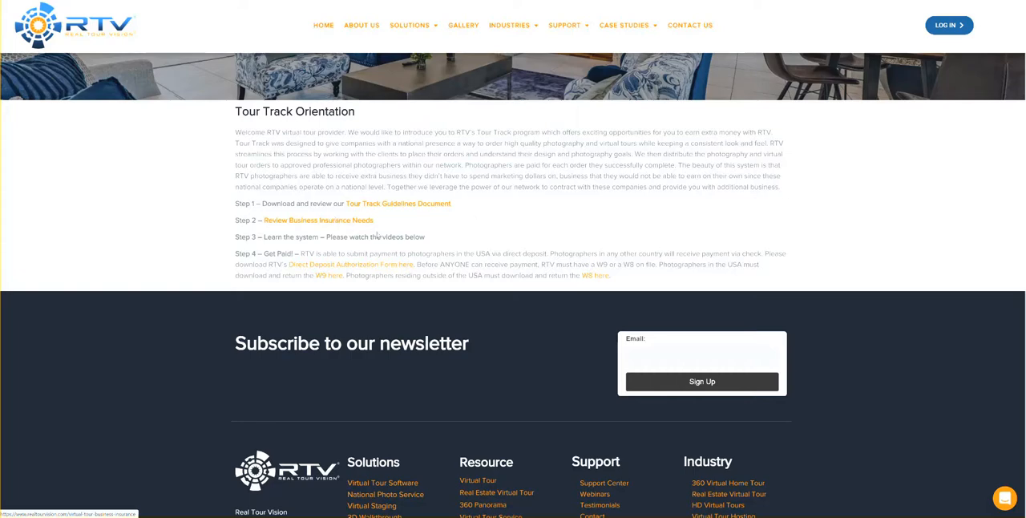
pyautogui.scroll(2, 539, 253)
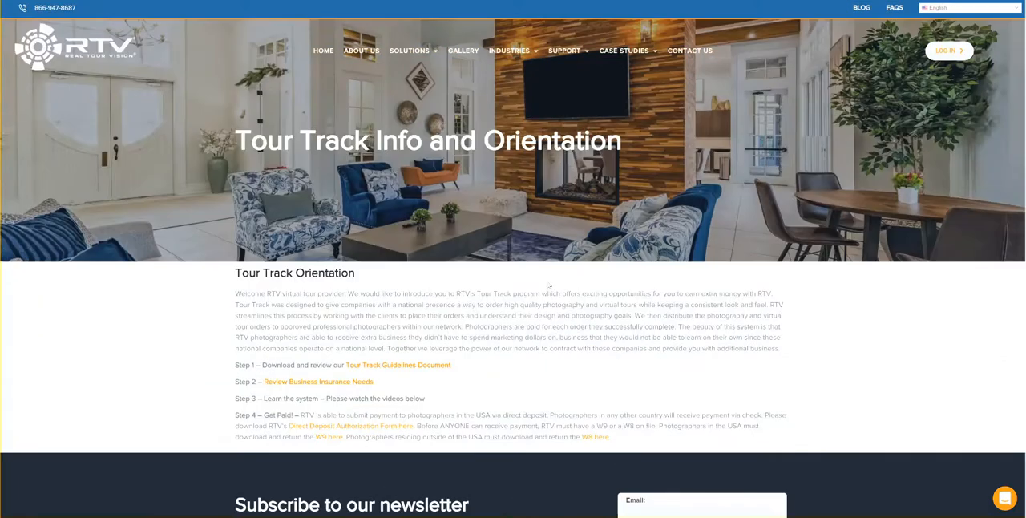